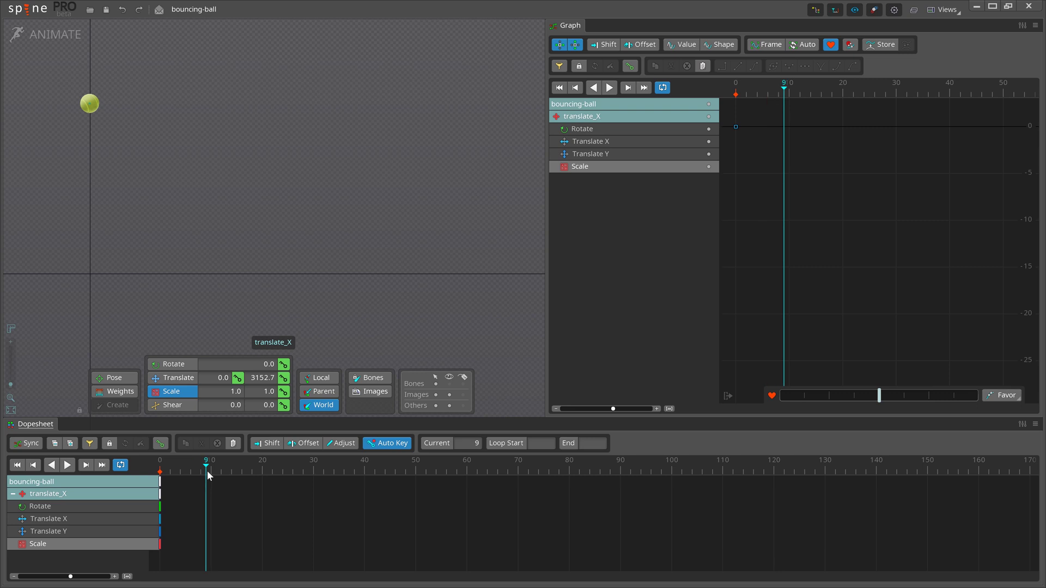
Key the ball's ground contact at frame 10 at about X 1679, Y 191, and its horizontal end position at frame 48.
{"action": "left_click", "coordinate": [210, 472]}
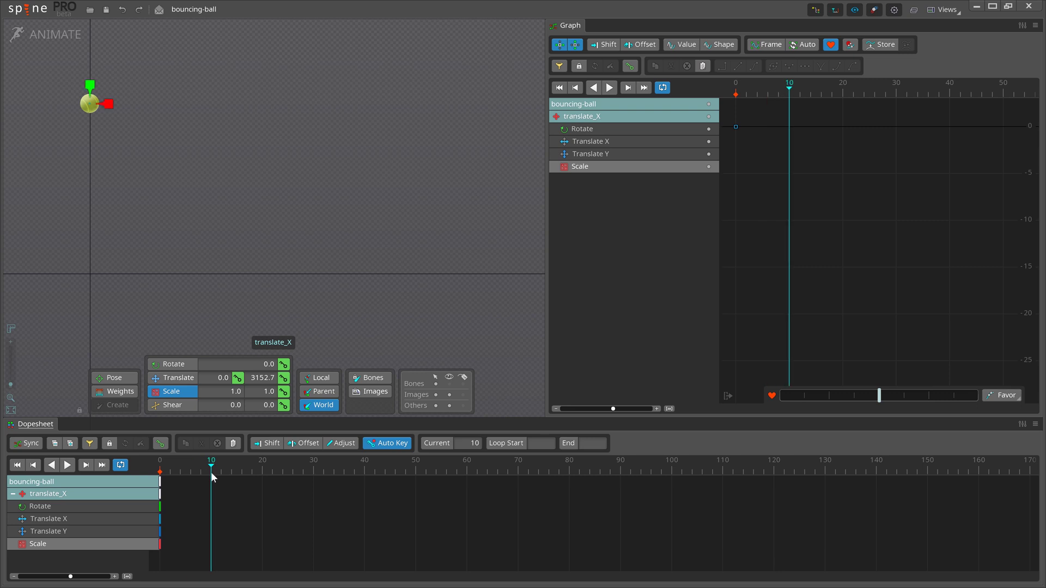
{"action": "key", "text": "v"}
{"action": "left_click_drag", "start_coordinate": [203, 202], "coordinate": [286, 347]}
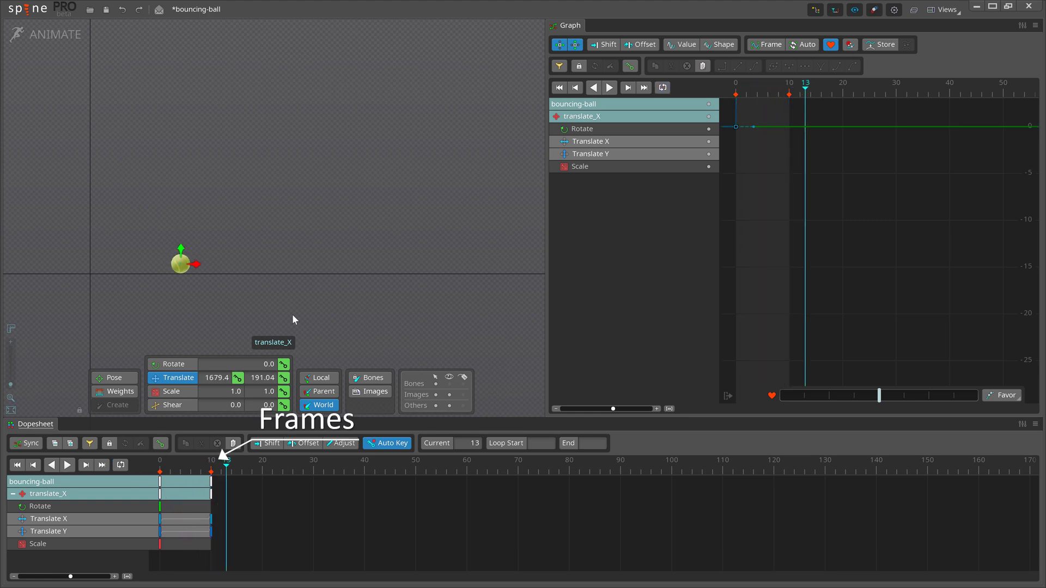
{"action": "key", "text": "Left"}
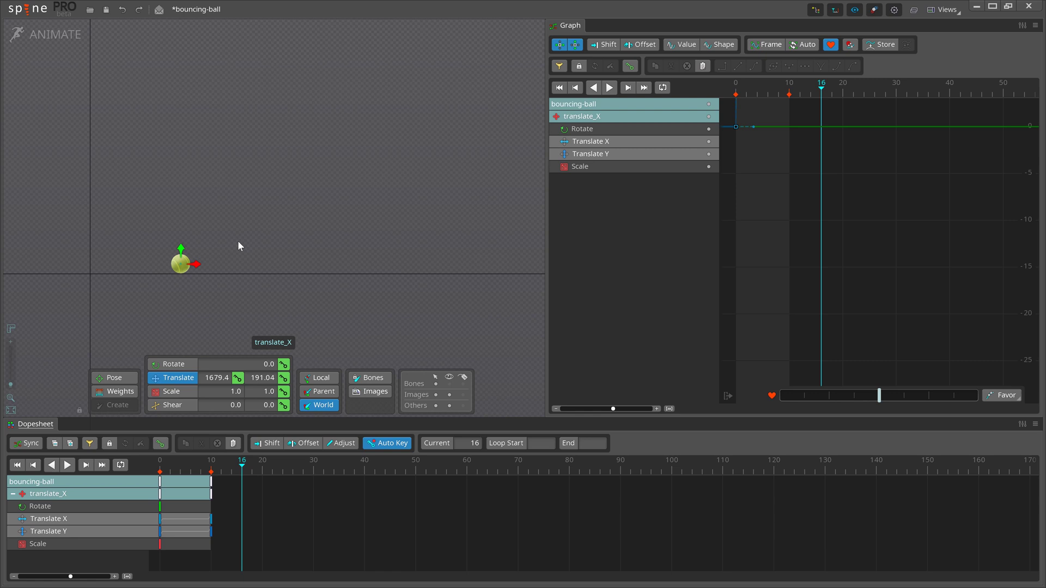
{"action": "key", "text": "k"}
{"action": "key", "text": "ctrl+Left"}
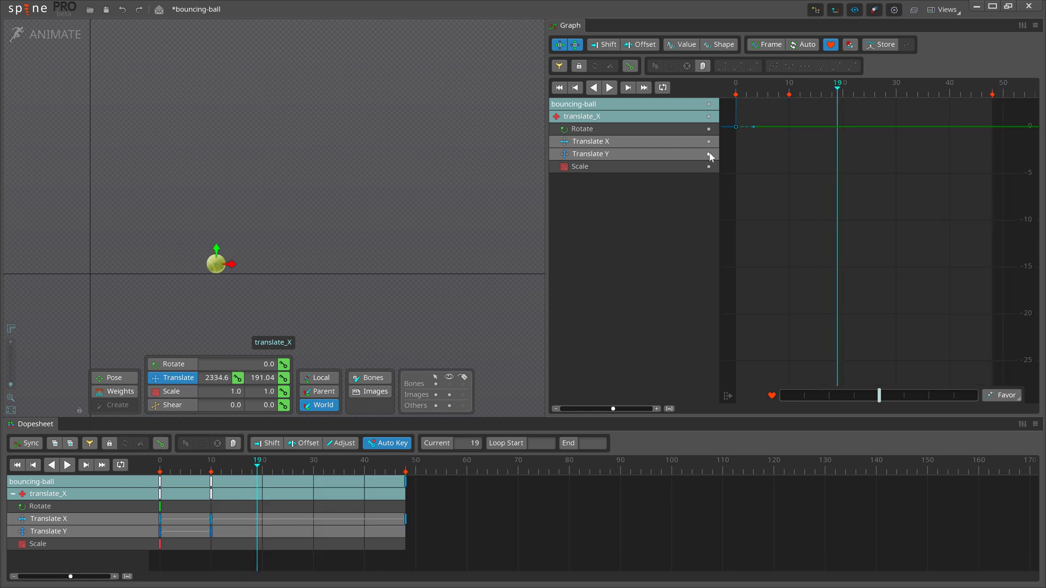
Isolate the ball's Translate X curve in the graph and delete its key at frame 10.
{"action": "left_click", "coordinate": [709, 141]}
{"action": "left_click", "coordinate": [787, 304]}
{"action": "key", "text": "Delete"}
Key the ball's remaining ground contacts at frames 22, 32 and 39.
{"action": "key", "text": "Right"}
{"action": "key", "text": "Right"}
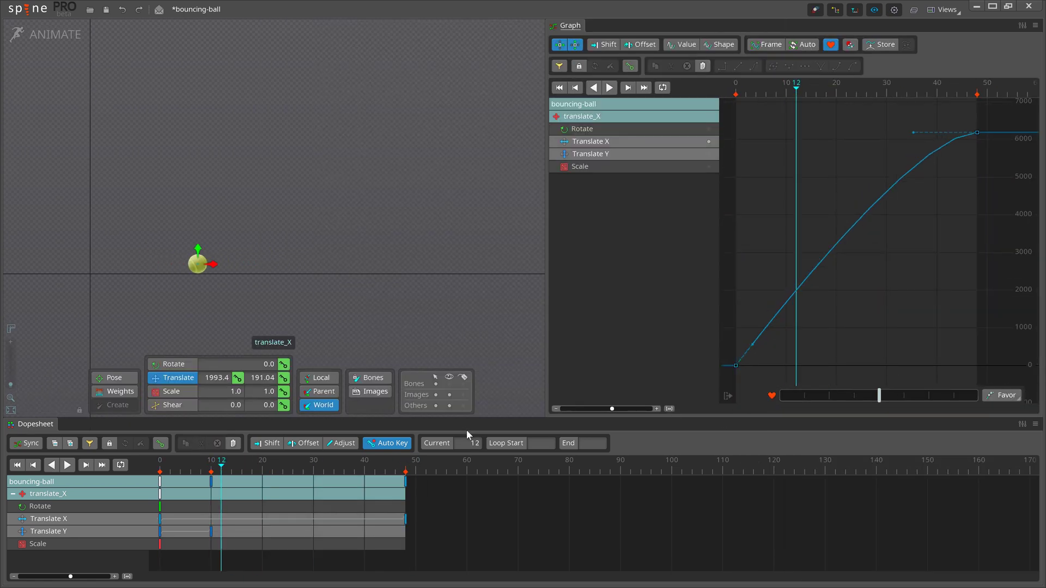
{"action": "key", "text": "shift+Right"}
{"action": "key", "text": "l"}
{"action": "key", "text": "shift+Right"}
{"action": "key", "text": "Left"}
Raise the ball into bounce peaks at frames 16, 27 and 35 and sharpen the Translate Y curve at the ground contacts.
{"action": "left_click", "coordinate": [232, 248]}
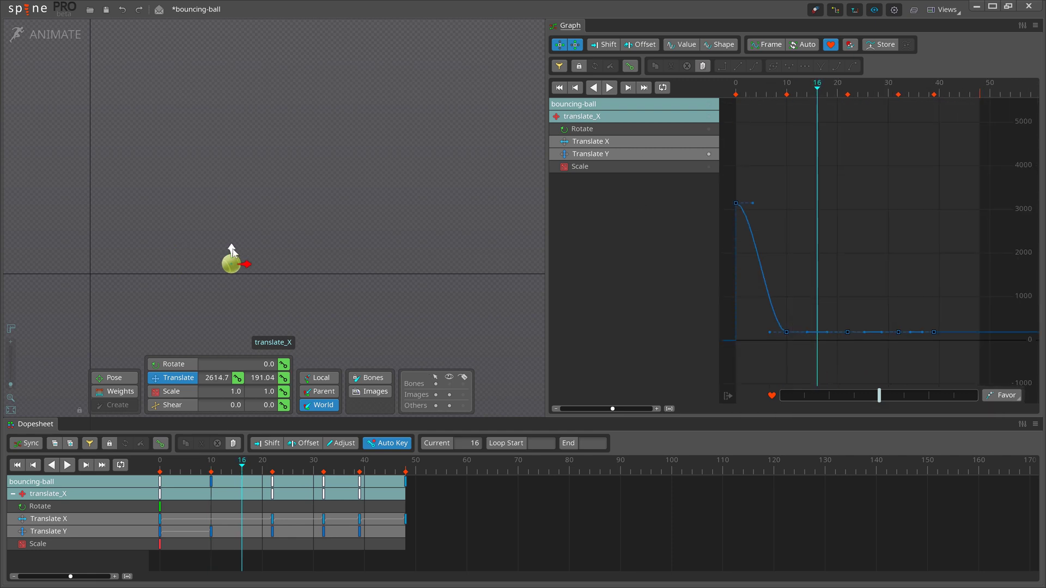
{"action": "key", "text": "shift+Right"}
{"action": "key", "text": "Left"}
{"action": "key", "text": "Left"}
{"action": "left_click_drag", "start_coordinate": [372, 249], "coordinate": [372, 223]}
{"action": "left_click_drag", "start_coordinate": [751, 362], "coordinate": [948, 324]}
{"action": "left_click", "coordinate": [821, 66]}
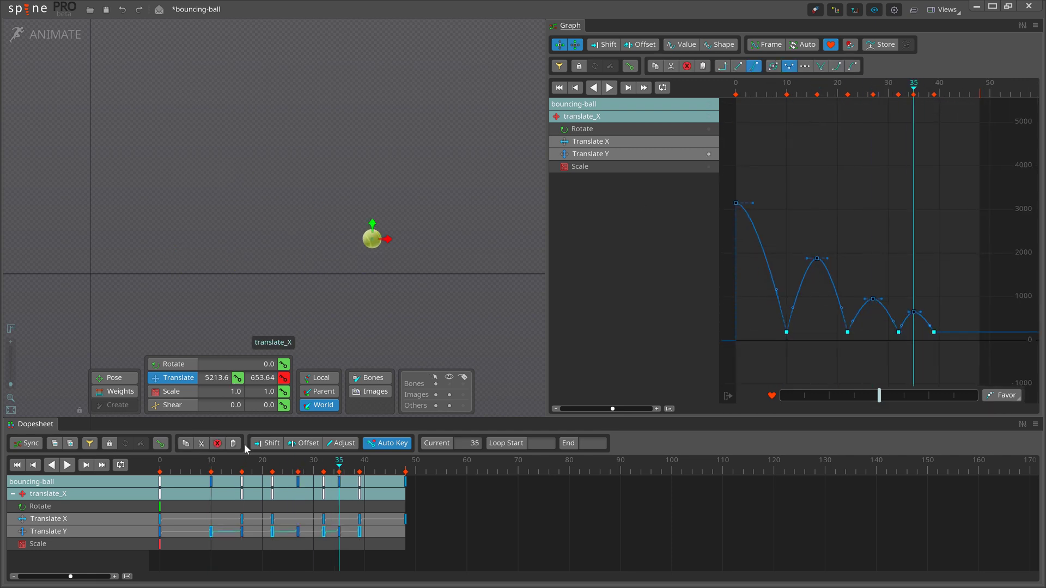
Clear the intermediate Translate X keys and reshape the Rotate curve into a steadier spin reaching about -520 at frame 48.
{"action": "left_click", "coordinate": [242, 462]}
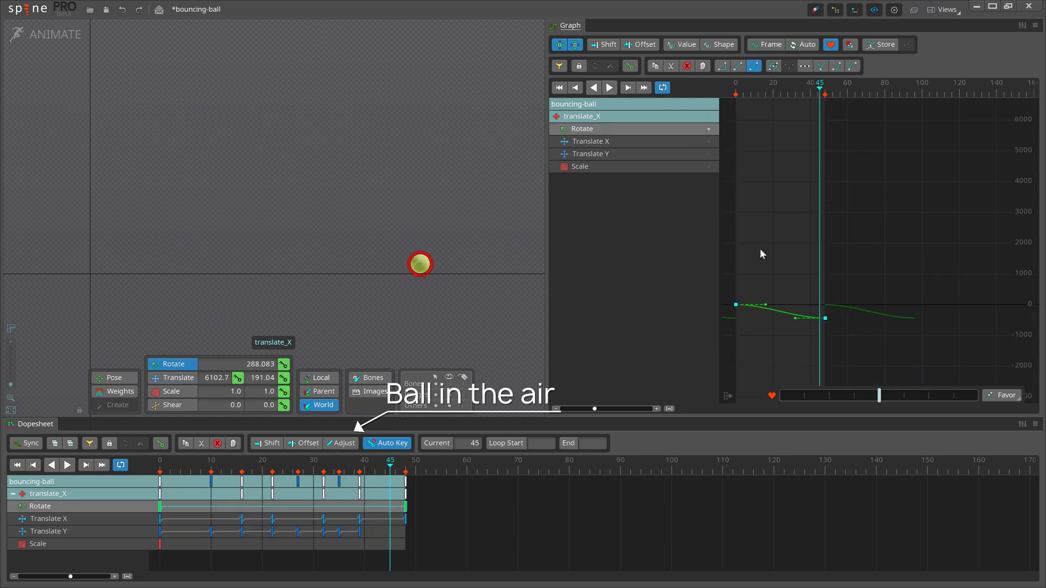
{"action": "left_click", "coordinate": [709, 141]}
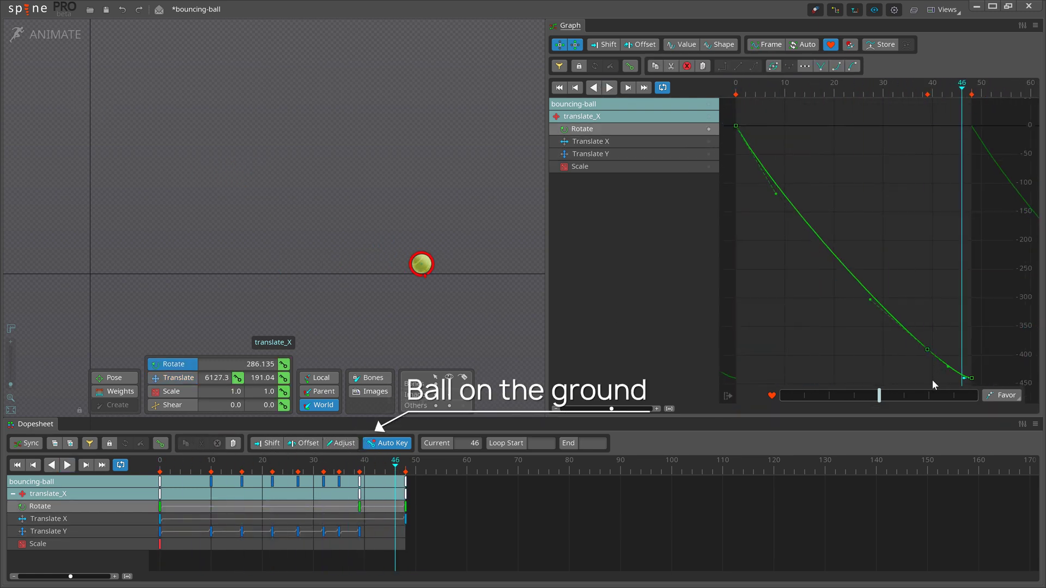
{"action": "scroll", "coordinate": [906, 371], "scroll_direction": "down", "scroll_amount": 2}
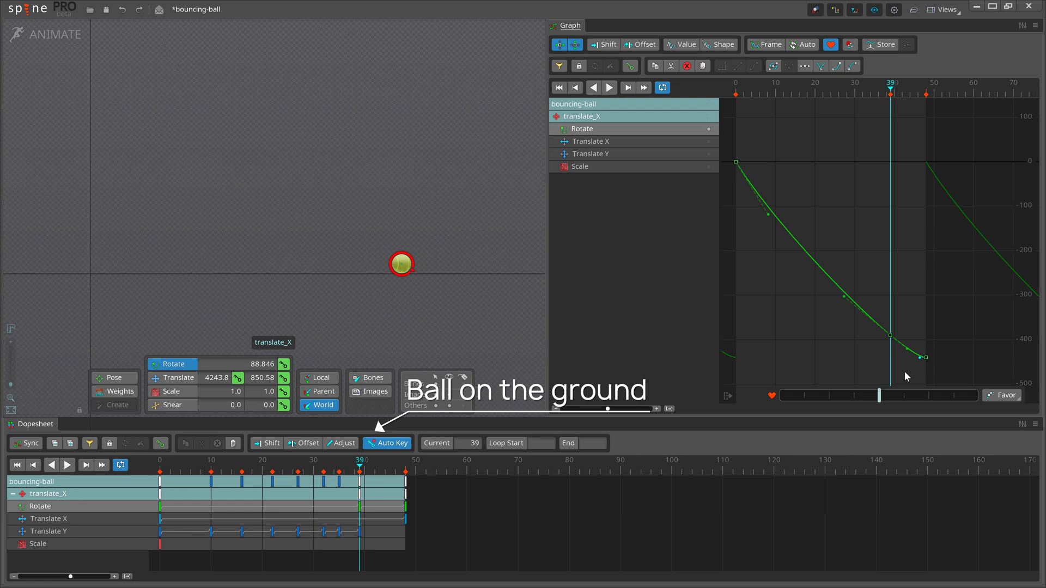
{"action": "left_click_drag", "start_coordinate": [893, 268], "coordinate": [893, 285]}
{"action": "left_click_drag", "start_coordinate": [863, 245], "coordinate": [895, 305]}
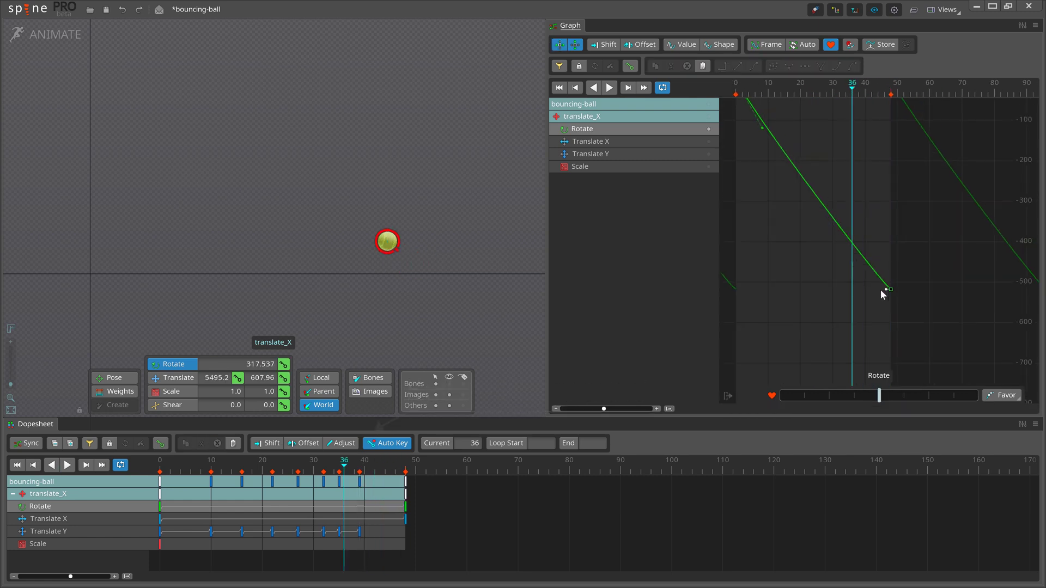
{"action": "left_click", "coordinate": [892, 290]}
{"action": "left_click_drag", "start_coordinate": [886, 287], "coordinate": [871, 292]}
{"action": "key", "text": "d"}
In the Translate Y curve, lower the bounce peak at frame 35 and raise the peak at frame 27 to about 1125.
{"action": "left_click", "coordinate": [590, 153]}
{"action": "key", "text": "d"}
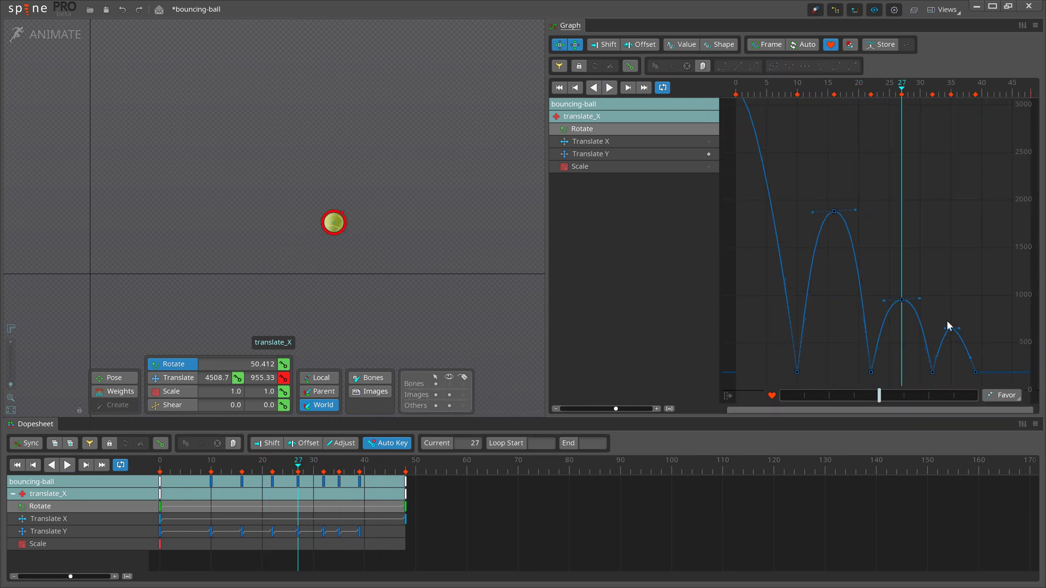
{"action": "left_click_drag", "start_coordinate": [948, 325], "coordinate": [948, 341]}
{"action": "mouse_move", "coordinate": [901, 299]}
{"action": "left_mouse_down"}
{"action": "mouse_move", "coordinate": [902, 308]}
{"action": "mouse_move", "coordinate": [902, 292]}
{"action": "left_mouse_up"}
{"action": "scroll", "coordinate": [959, 273], "scroll_direction": "up", "scroll_amount": 3}
{"action": "left_click", "coordinate": [931, 272]}
{"action": "scroll", "coordinate": [955, 185], "scroll_direction": "up", "scroll_amount": 3}
{"action": "scroll", "coordinate": [955, 185], "scroll_direction": "down", "scroll_amount": 3}
{"action": "scroll", "coordinate": [803, 238], "scroll_direction": "up", "scroll_amount": 3}
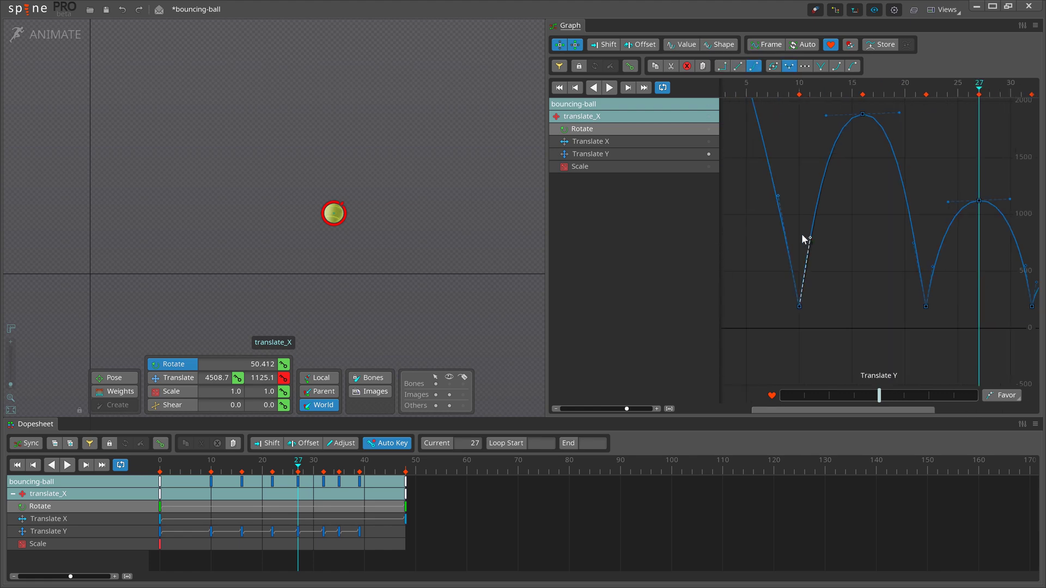
Adjust the incoming Translate Y handle of the ground contact at frame 22 and play the bounce.
{"action": "left_click_drag", "start_coordinate": [915, 242], "coordinate": [921, 245]}
{"action": "key", "text": "d"}
{"action": "scroll", "coordinate": [796, 267], "scroll_direction": "down", "scroll_amount": 3}
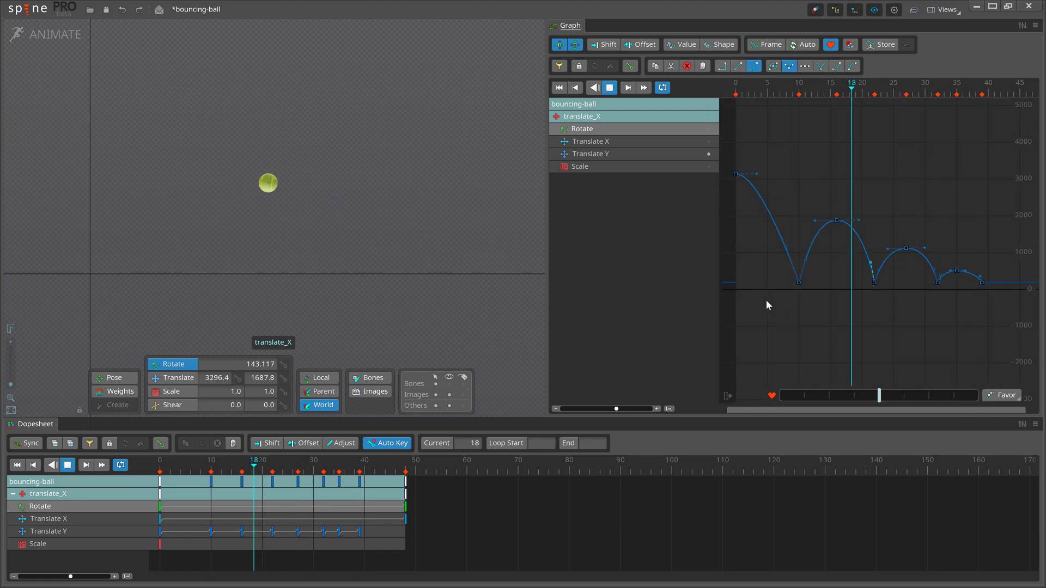
{"action": "scroll", "coordinate": [794, 260], "scroll_direction": "up", "scroll_amount": 3}
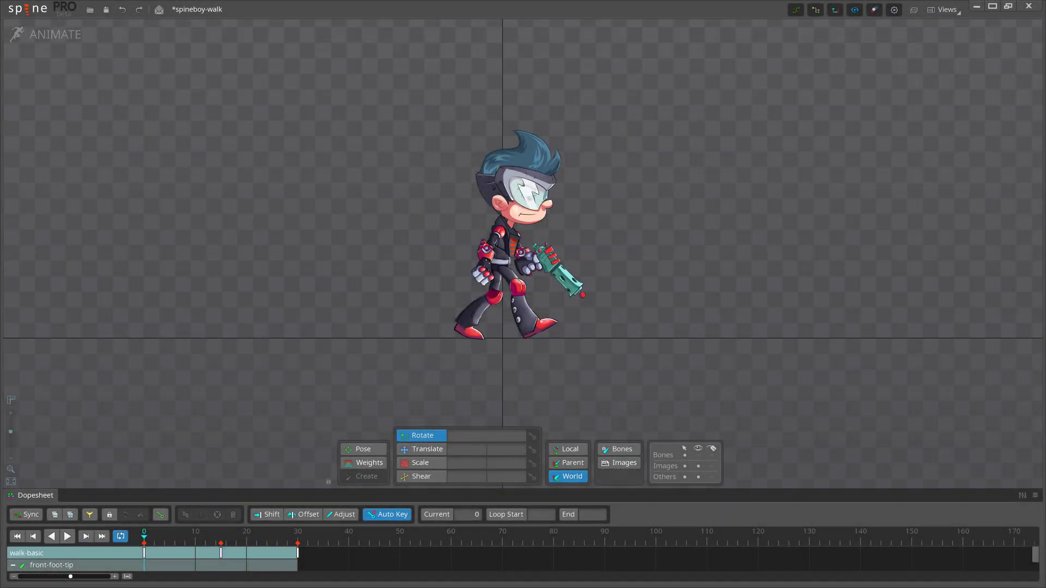
Step forward and back through the key poses of the walk-basic animation.
{"action": "key", "text": "ctrl+Right"}
{"action": "key", "text": "ctrl+Right"}
{"action": "key", "text": "ctrl+Left"}
{"action": "key", "text": "ctrl+Left"}
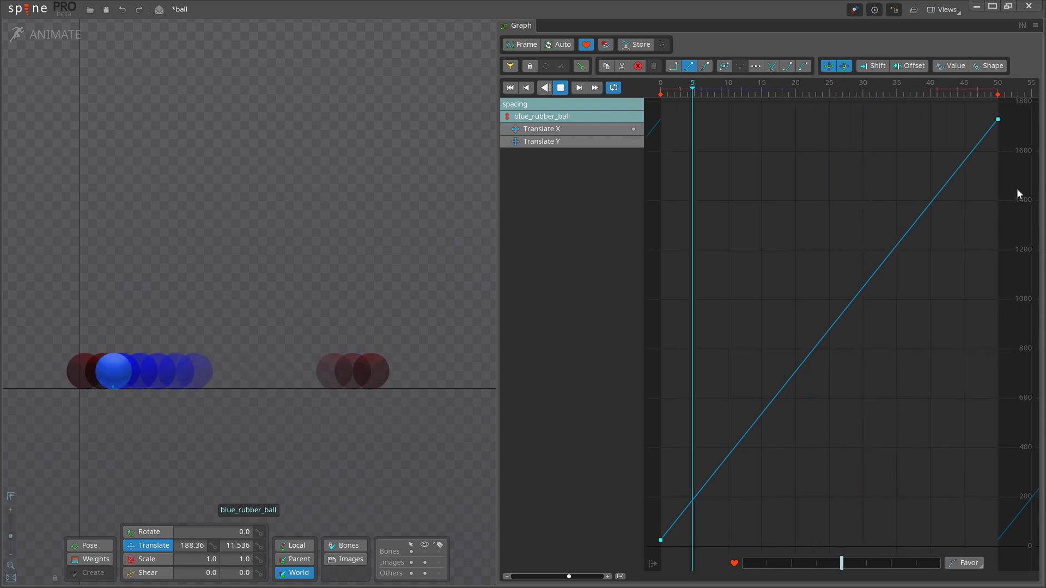
Change the blue rubber ball's Translate X keys from linear to Bezier interpolation and play the eased motion.
{"action": "key", "text": "d"}
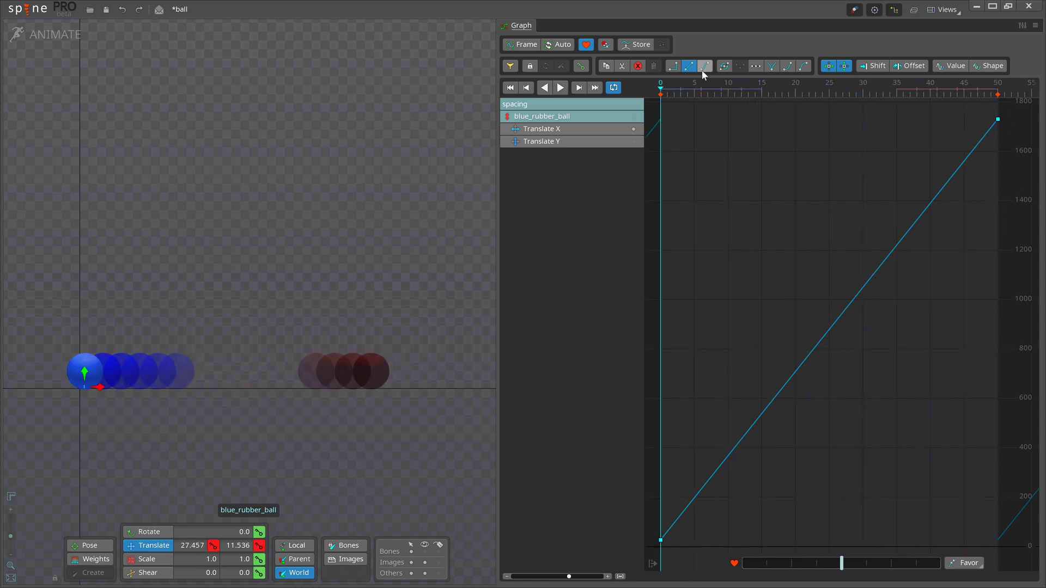
{"action": "left_click", "coordinate": [704, 68]}
{"action": "key", "text": "space"}
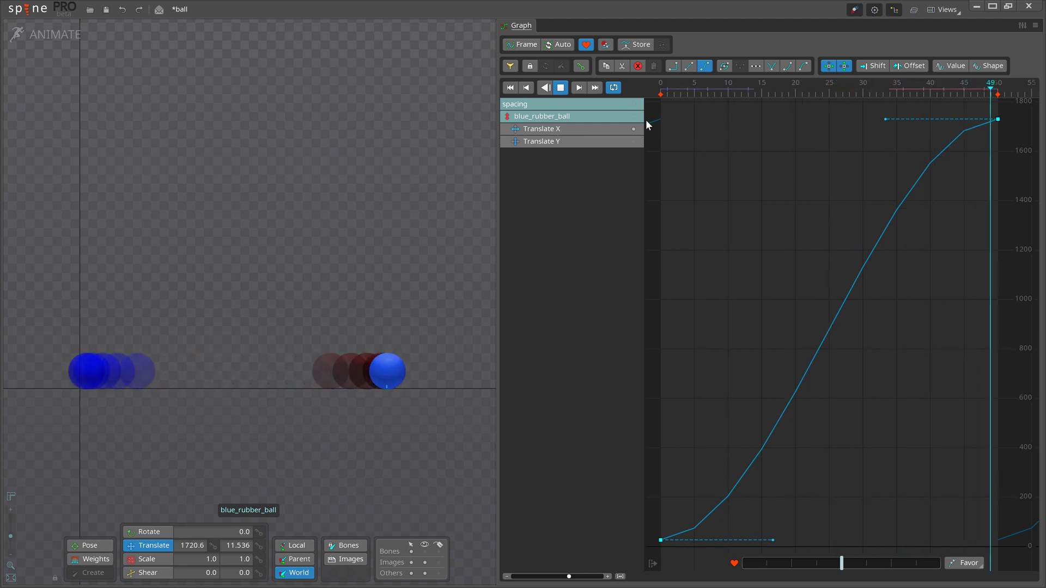
{"action": "key", "text": "space"}
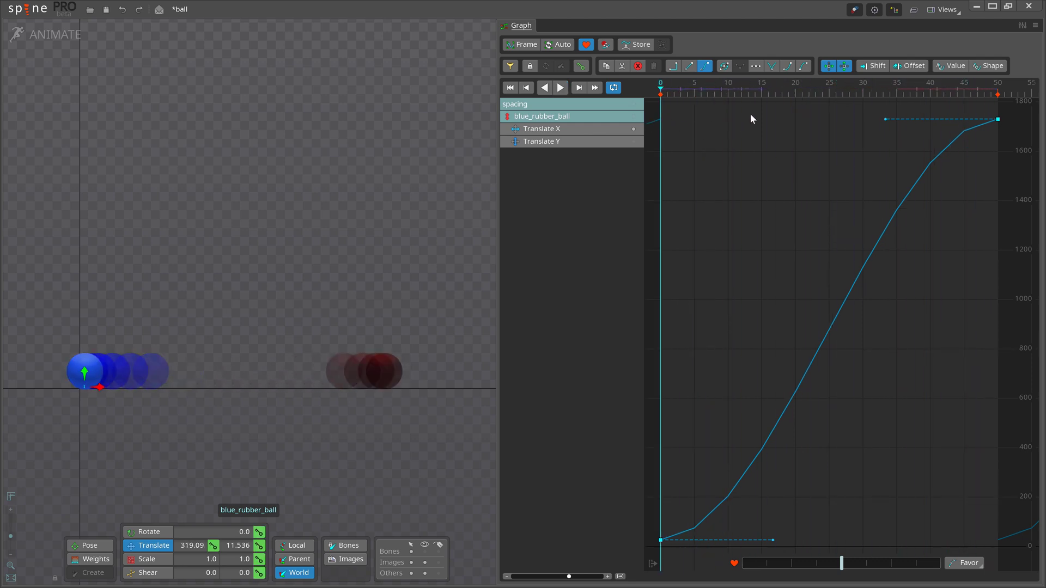
Give the ball's Translate X curve a fast start and slow end, play it, and apply the adjacent handle preset.
{"action": "left_click", "coordinate": [803, 66]}
{"action": "key", "text": "space"}
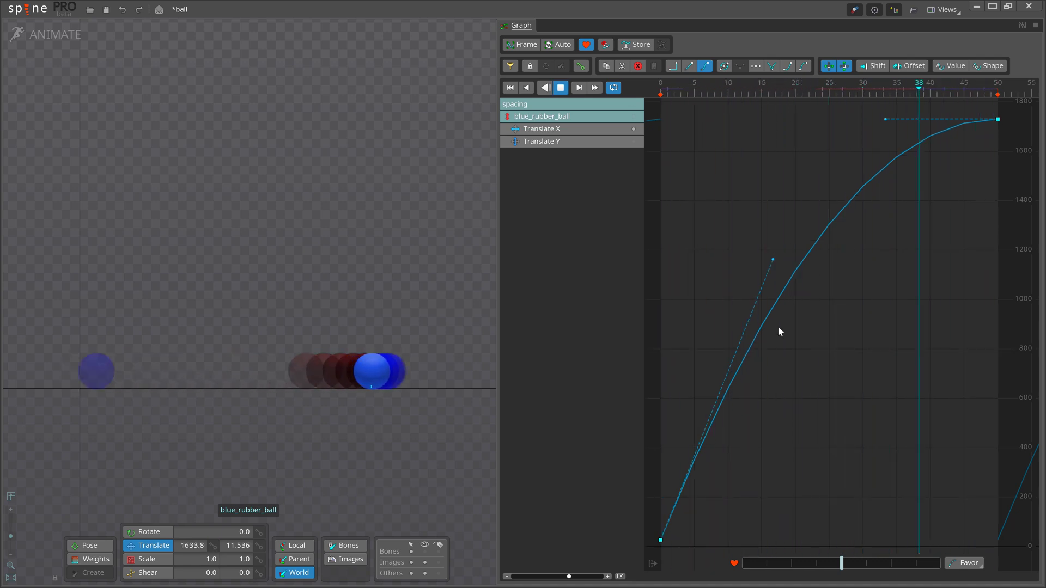
{"action": "left_click", "coordinate": [788, 66]}
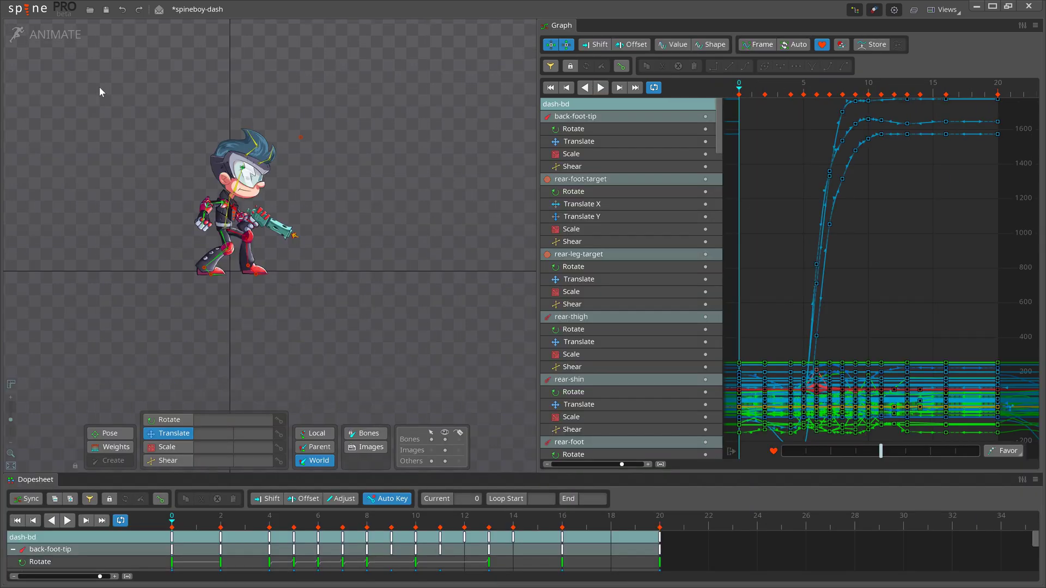
Select all the character's bones in the dash-bd animation, and narrow the selection to the hip to show its curves.
{"action": "left_click_drag", "start_coordinate": [122, 70], "coordinate": [379, 345]}
{"action": "scroll", "coordinate": [855, 275], "scroll_direction": "up", "scroll_amount": 4}
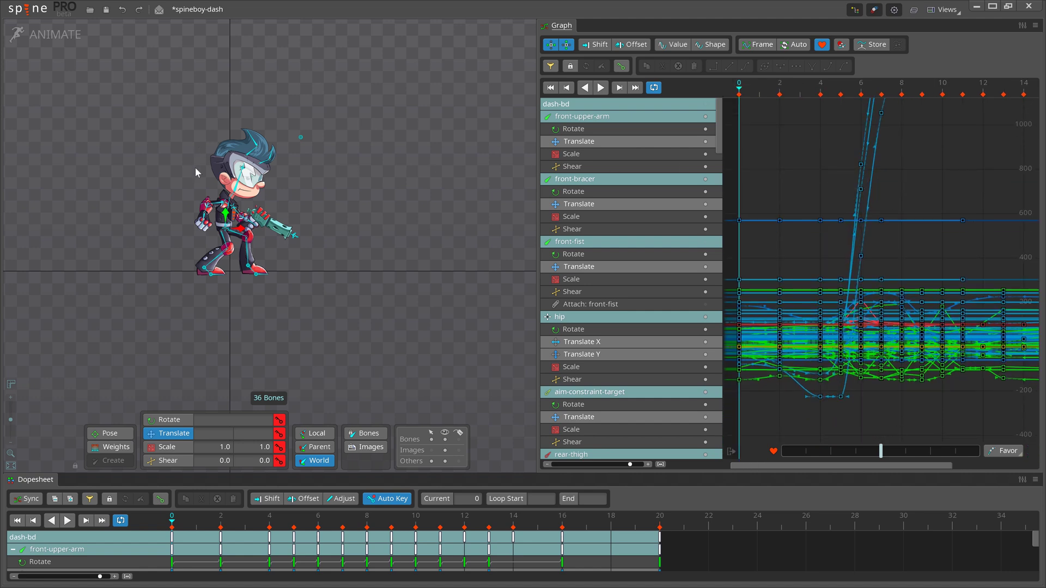
{"action": "left_click", "coordinate": [221, 232]}
{"action": "left_click", "coordinate": [225, 231]}
{"action": "scroll", "coordinate": [789, 270], "scroll_direction": "down", "scroll_amount": 3}
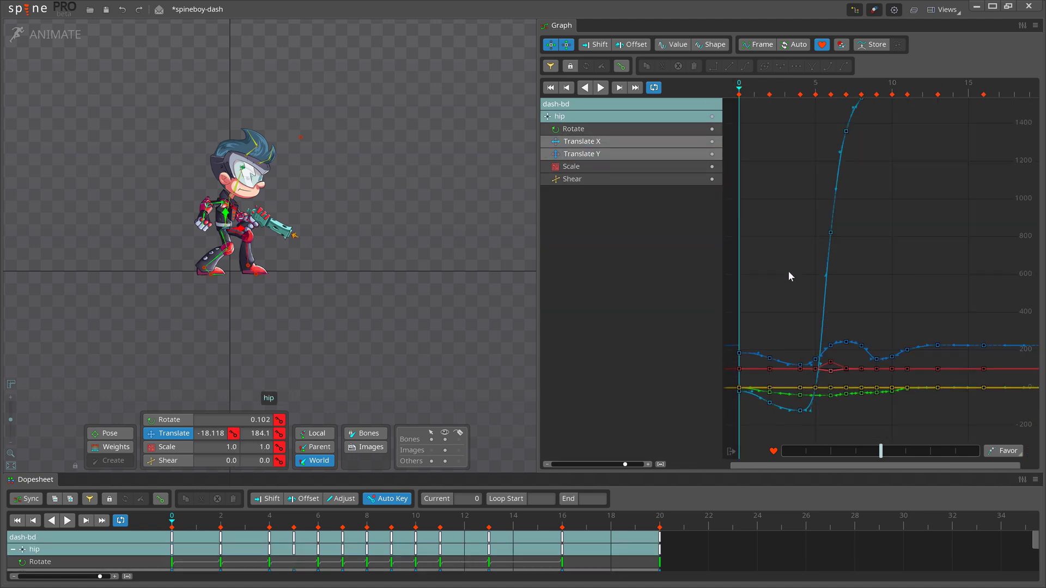
Step the dash animation to frame 5 and examine the hip's Translate X curve there.
{"action": "scroll", "coordinate": [781, 265], "scroll_direction": "up", "scroll_amount": 3}
{"action": "key", "text": "Right"}
{"action": "key", "text": "Right"}
{"action": "key", "text": "Right"}
{"action": "key", "text": "Right"}
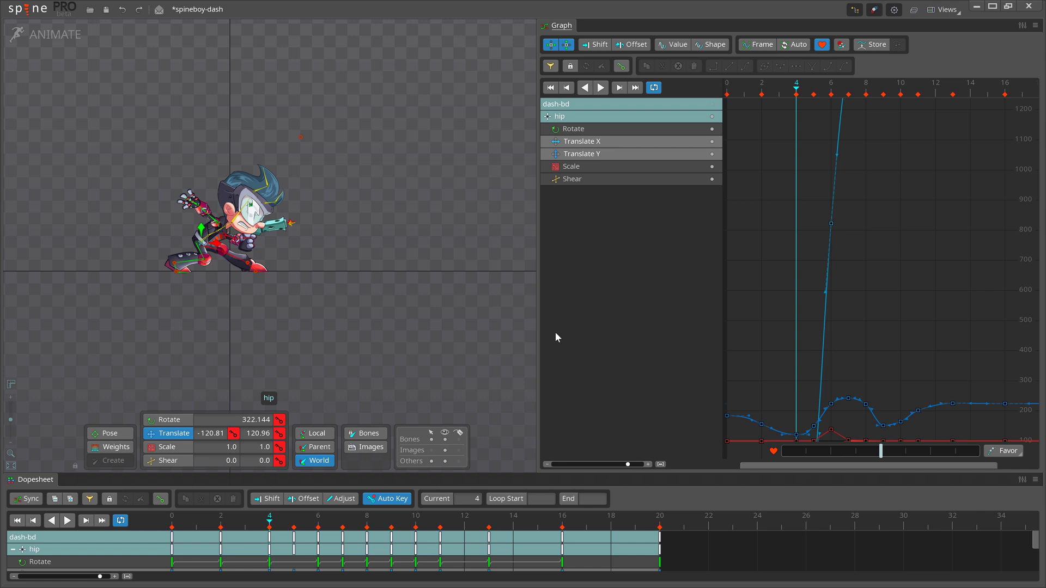
{"action": "key", "text": "Right"}
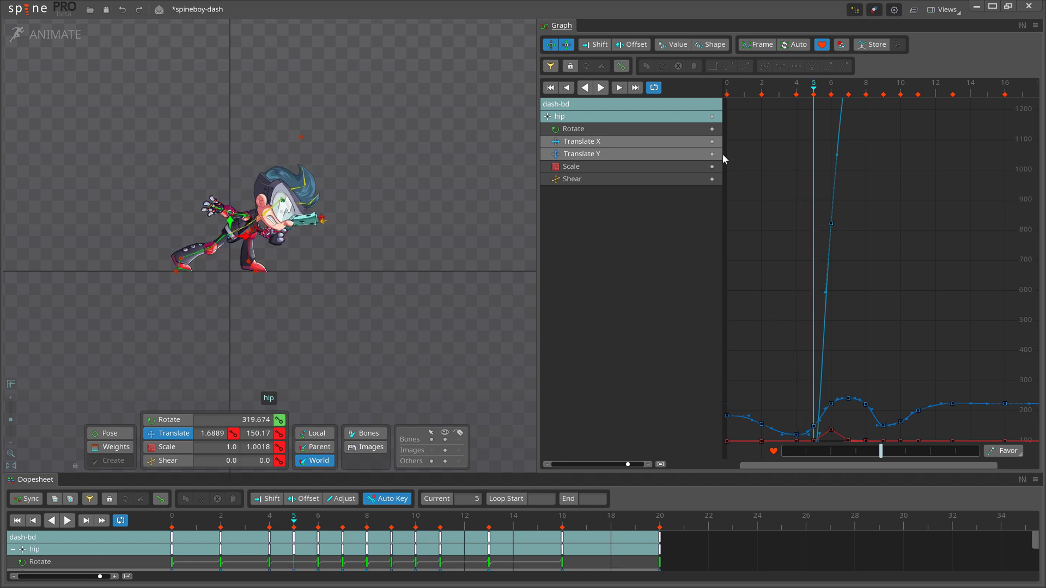
{"action": "scroll", "coordinate": [801, 280], "scroll_direction": "up", "scroll_amount": 5}
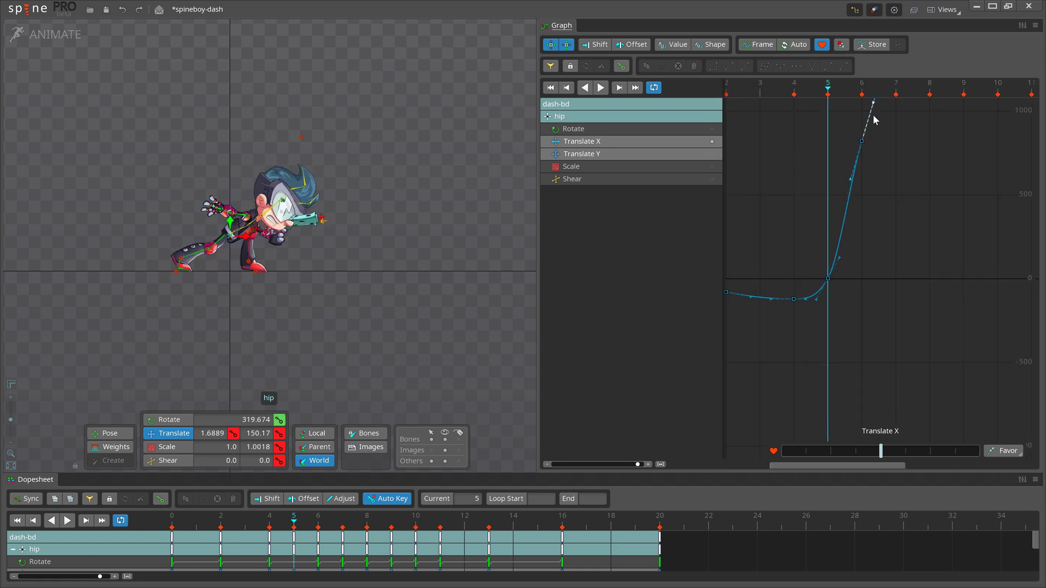
Try raising the hip's Translate X key at frame 5 to about 84 and undo the change.
{"action": "left_click", "coordinate": [826, 266]}
{"action": "key", "text": "Up"}
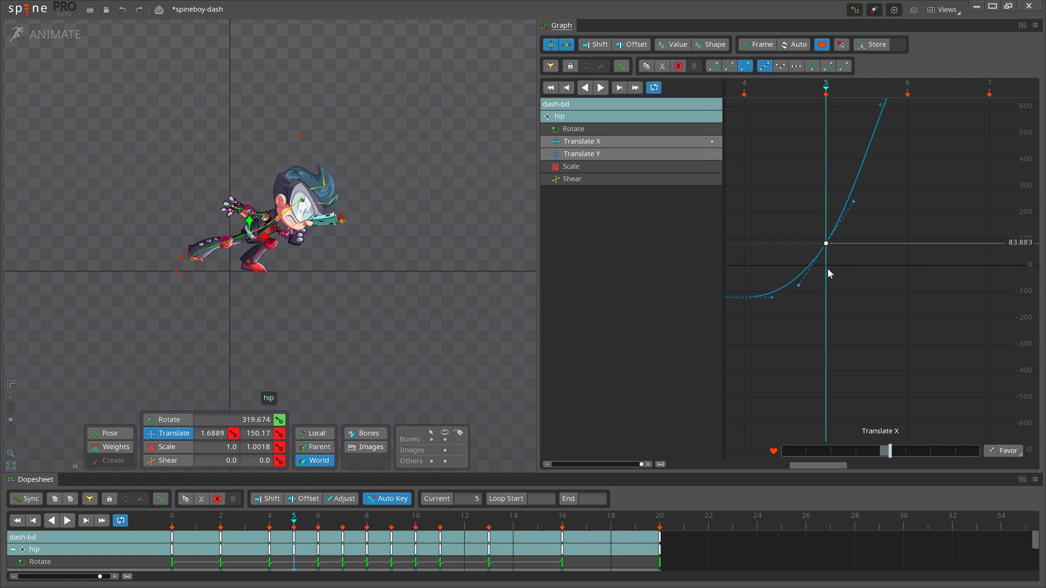
{"action": "key", "text": "ctrl+z"}
Adjust the hip's Translate X curve around frame 5 and compare the pose with the preceding frame.
{"action": "left_click_drag", "start_coordinate": [826, 266], "coordinate": [817, 259]}
{"action": "key", "text": "Left"}
{"action": "key", "text": "Right"}
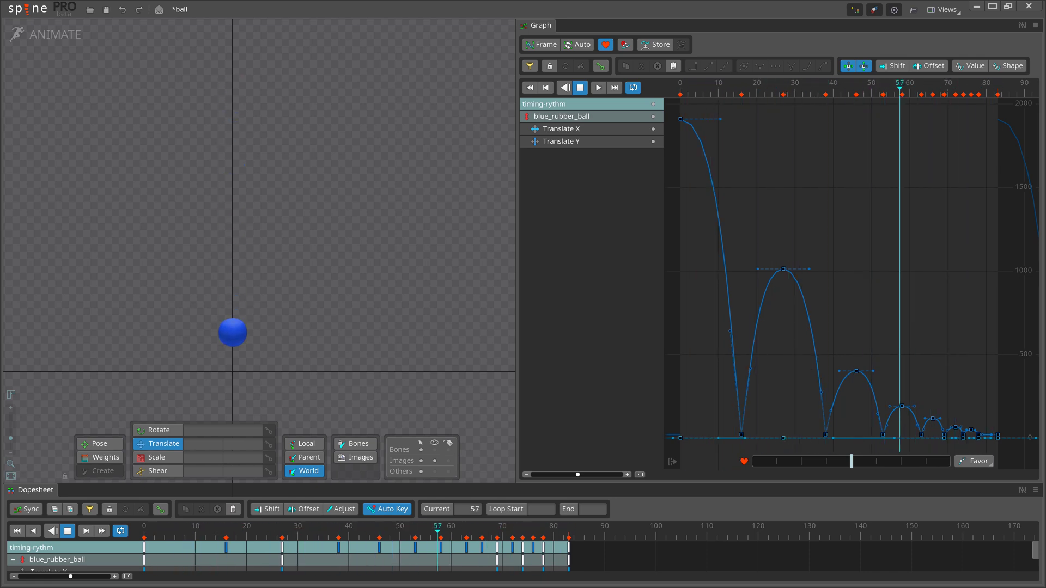
{"action": "key", "text": "d"}
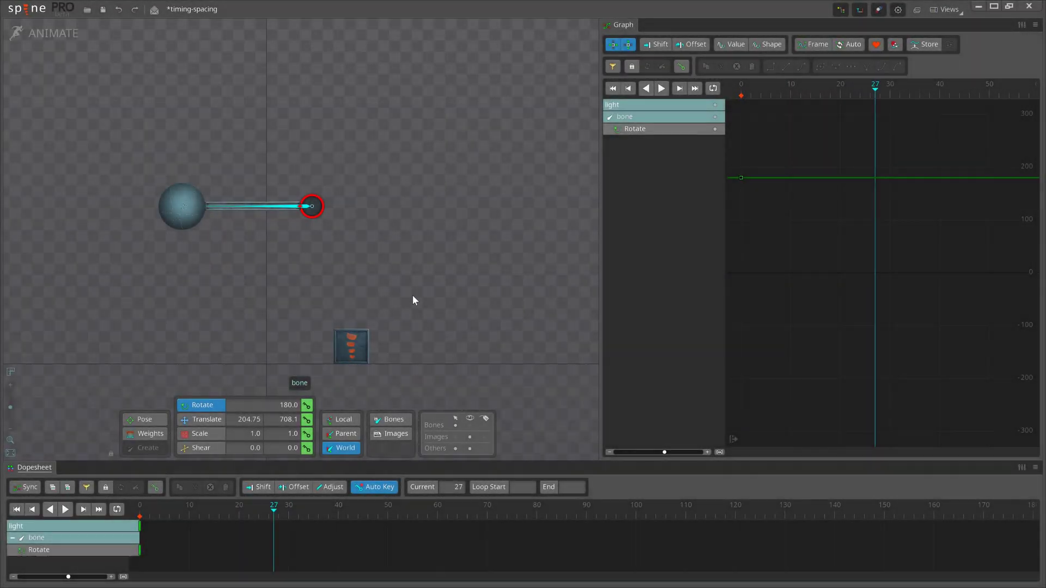
Key the pendulum bone's swing toward the box and retime its Rotate key to frame 11.
{"action": "left_click_drag", "start_coordinate": [413, 295], "coordinate": [457, 302]}
{"action": "key", "text": "d"}
{"action": "key", "text": "Home"}
{"action": "left_click_drag", "start_coordinate": [273, 510], "coordinate": [238, 510]}
{"action": "left_click_drag", "start_coordinate": [274, 525], "coordinate": [194, 525]}
{"action": "key", "text": "Home"}
{"action": "left_click", "coordinate": [239, 512]}
{"action": "left_click", "coordinate": [194, 513]}
Delete the pendulum's Rotate key at frame 32.
{"action": "left_click", "coordinate": [299, 512]}
{"action": "left_click", "coordinate": [298, 527]}
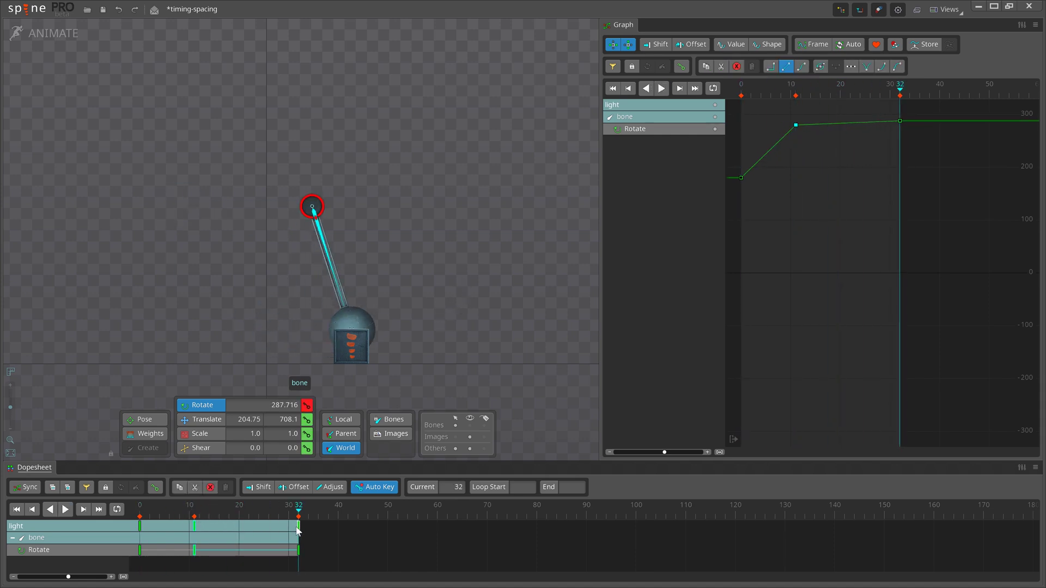
{"action": "key", "text": "Delete"}
Key the pendulum's return swing at frame 20 with a rotation of about 251 degrees.
{"action": "left_click", "coordinate": [239, 512]}
{"action": "left_click_drag", "start_coordinate": [436, 273], "coordinate": [385, 318]}
{"action": "key", "text": "Home"}
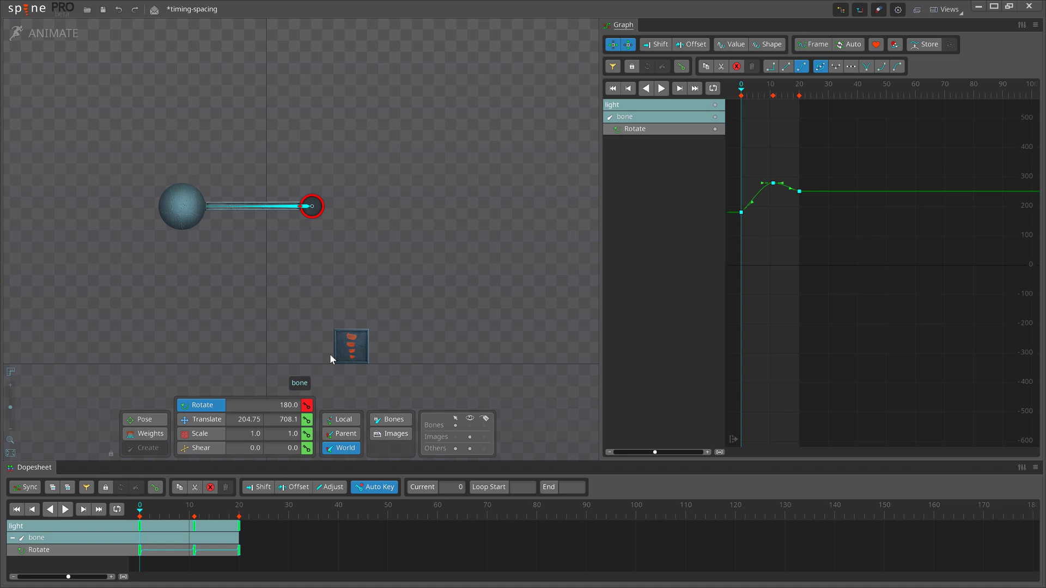
{"action": "key", "text": "End"}
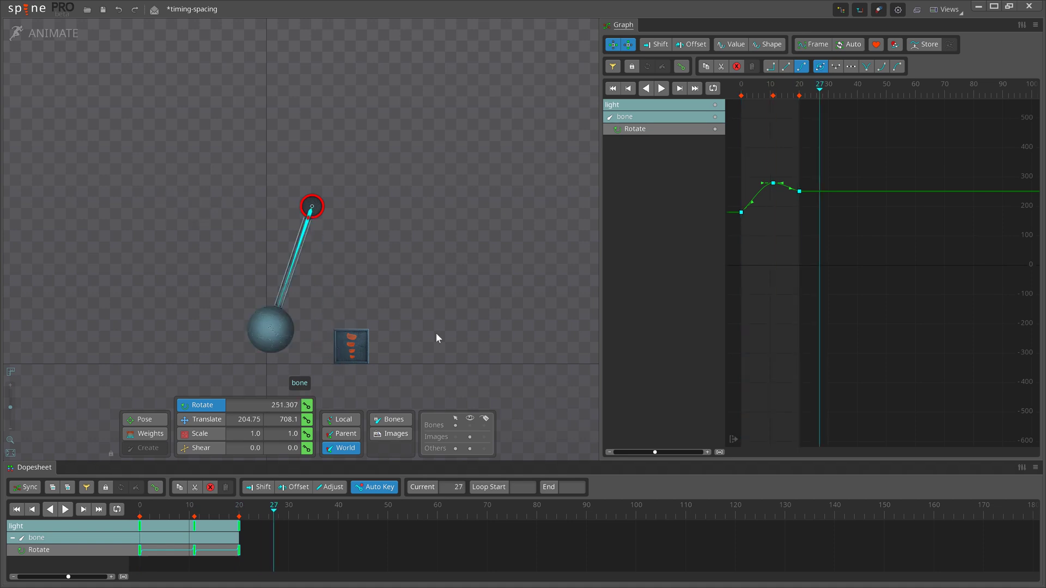
Rotate the pendulum to about 275 degrees at frame 27 and adjust the view of its Rotate curve.
{"action": "left_click_drag", "start_coordinate": [437, 333], "coordinate": [472, 285]}
{"action": "key", "text": "f"}
{"action": "left_click_drag", "start_coordinate": [913, 191], "coordinate": [921, 212]}
Key the pendulum's next return swing at frame 36 with a rotation of about 262 degrees.
{"action": "key", "text": "Right"}
{"action": "key", "text": "Right"}
{"action": "key", "text": "Right"}
{"action": "key", "text": "Right"}
{"action": "key", "text": "Right"}
{"action": "key", "text": "Right"}
{"action": "key", "text": "Right"}
{"action": "key", "text": "Right"}
{"action": "key", "text": "Right"}
{"action": "mouse_move", "coordinate": [409, 330]}
{"action": "left_mouse_down"}
{"action": "mouse_move", "coordinate": [386, 356]}
{"action": "mouse_move", "coordinate": [420, 335]}
{"action": "mouse_move", "coordinate": [423, 302]}
{"action": "mouse_move", "coordinate": [421, 321]}
{"action": "left_mouse_up"}
Step back and forth through the pendulum's swing keys and play the motion to check its timing.
{"action": "key", "text": "ctrl+Left"}
{"action": "key", "text": "ctrl+Left"}
{"action": "key", "text": "ctrl+Left"}
{"action": "key", "text": "ctrl+Right"}
{"action": "key", "text": "ctrl+Right"}
{"action": "key", "text": "ctrl+Right"}
{"action": "key", "text": "d"}
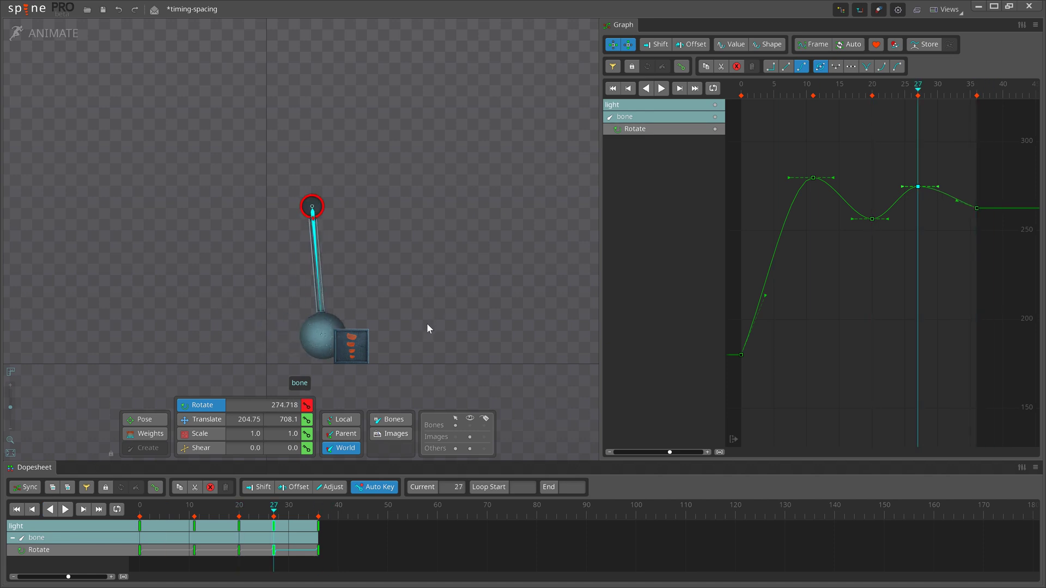
Move the pendulum's frame 36 key to frame 32 and key progressively smaller swings at frames 36, 40 and 43.
{"action": "mouse_move", "coordinate": [318, 526]}
{"action": "left_mouse_down"}
{"action": "mouse_move", "coordinate": [299, 525]}
{"action": "mouse_move", "coordinate": [318, 511]}
{"action": "left_mouse_up"}
{"action": "left_click_drag", "start_coordinate": [424, 329], "coordinate": [450, 334]}
{"action": "key", "text": "Right"}
{"action": "key", "text": "Right"}
{"action": "key", "text": "Right"}
{"action": "key", "text": "Right"}
{"action": "key", "text": "Right"}
{"action": "key", "text": "Right"}
{"action": "key", "text": "Right"}
Step back through the pendulum's last swing keys and play the settling motion.
{"action": "key", "text": "ctrl+Left"}
{"action": "key", "text": "ctrl+Left"}
{"action": "key", "text": "ctrl+Left"}
{"action": "key", "text": "ctrl+Left"}
{"action": "key", "text": "d"}
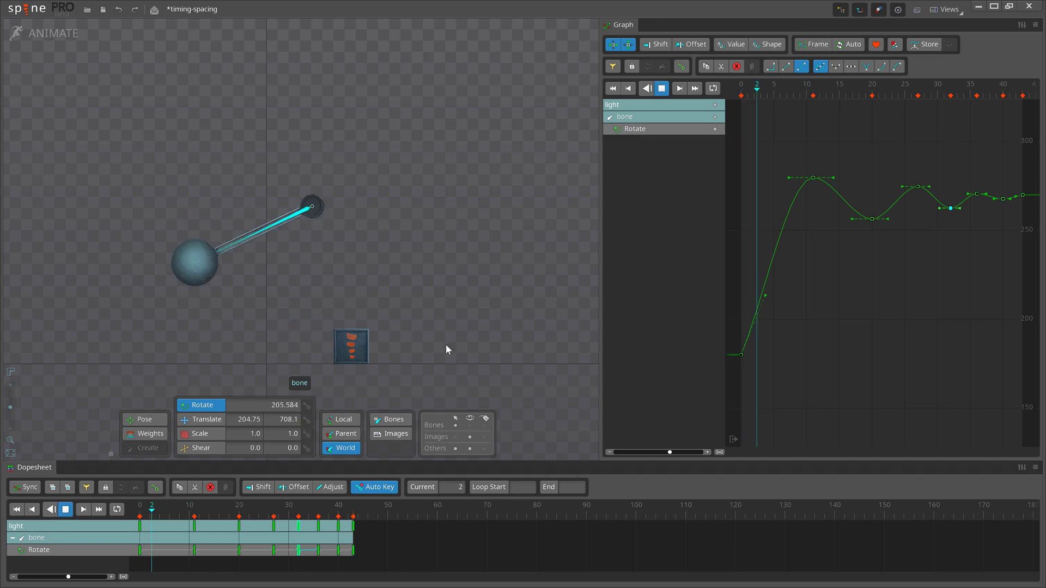
{"action": "key", "text": "space"}
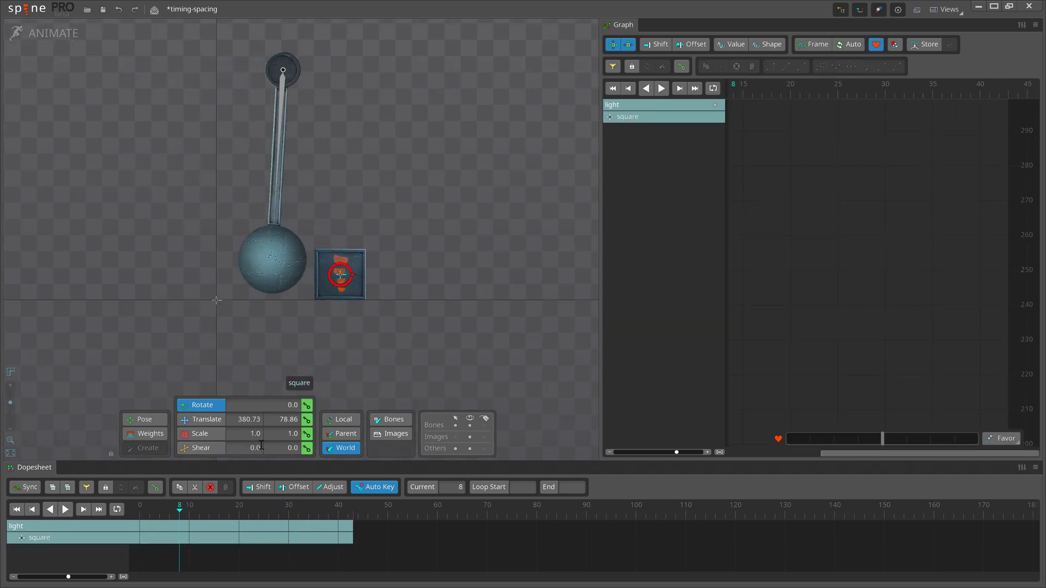
Key the square's translation and rotation at frame 8.
{"action": "key", "text": "v"}
{"action": "key", "text": "l"}
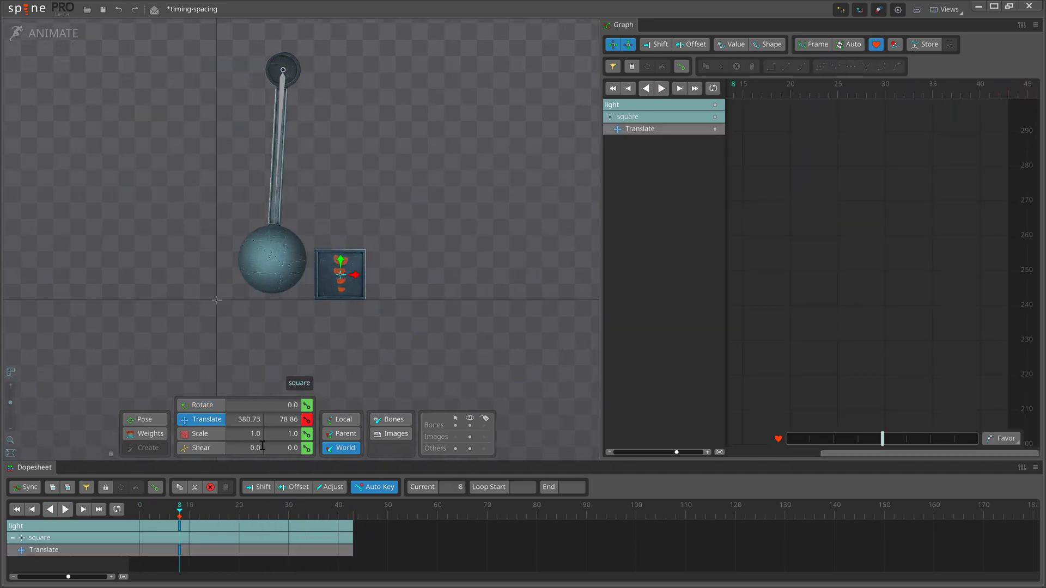
{"action": "key", "text": "c"}
{"action": "key", "text": "l"}
Key the square pushed away at frame 9, at about X 420.9, Y 83.9 with a rotation of about 355.3 degrees.
{"action": "key", "text": "Right"}
{"action": "key", "text": "v"}
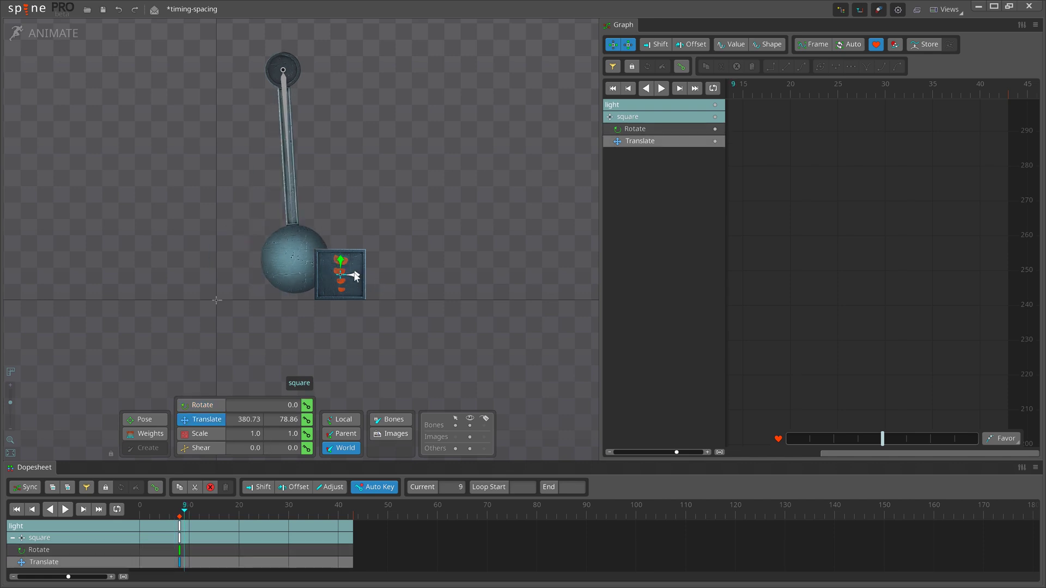
{"action": "left_click_drag", "start_coordinate": [387, 273], "coordinate": [379, 263]}
{"action": "key", "text": "Left"}
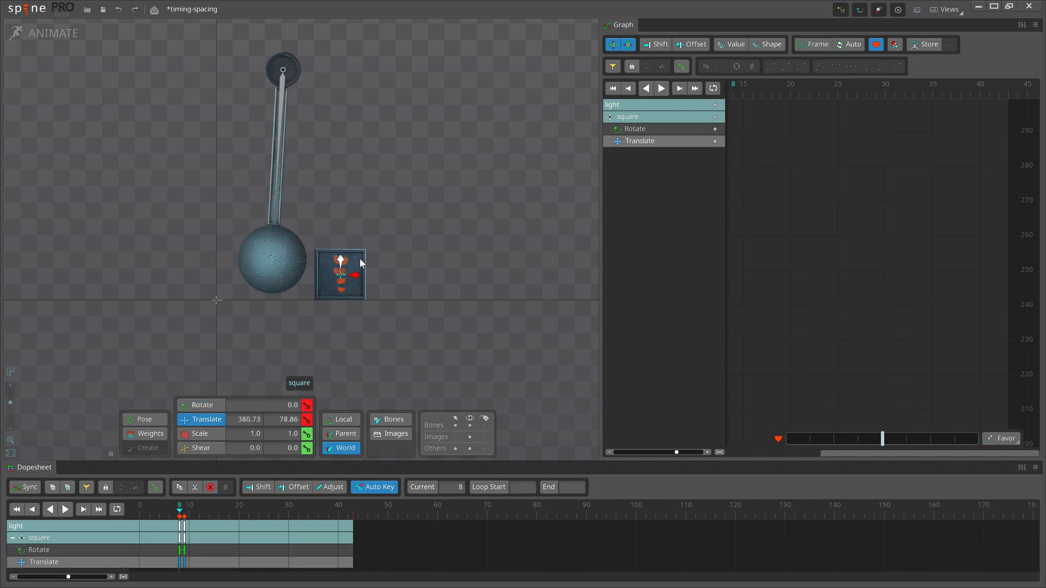
{"action": "key", "text": "Right"}
{"action": "key", "text": "Left"}
{"action": "left_click", "coordinate": [279, 179]}
{"action": "key", "text": "c"}
{"action": "left_click_drag", "start_coordinate": [450, 236], "coordinate": [452, 231]}
{"action": "left_click", "coordinate": [456, 232]}
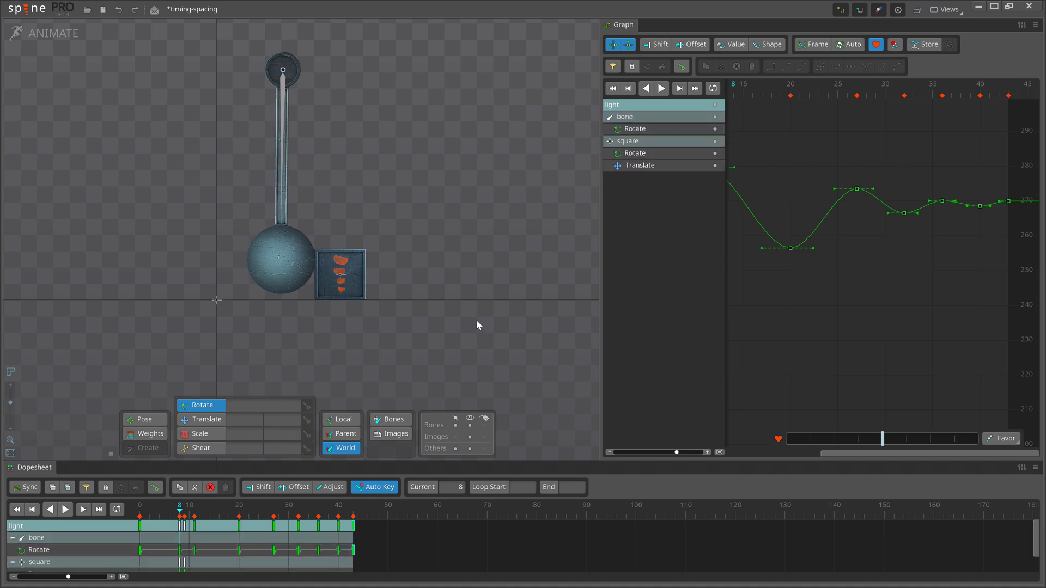
{"action": "key", "text": "ctrl+z"}
{"action": "key", "text": "ctrl+z"}
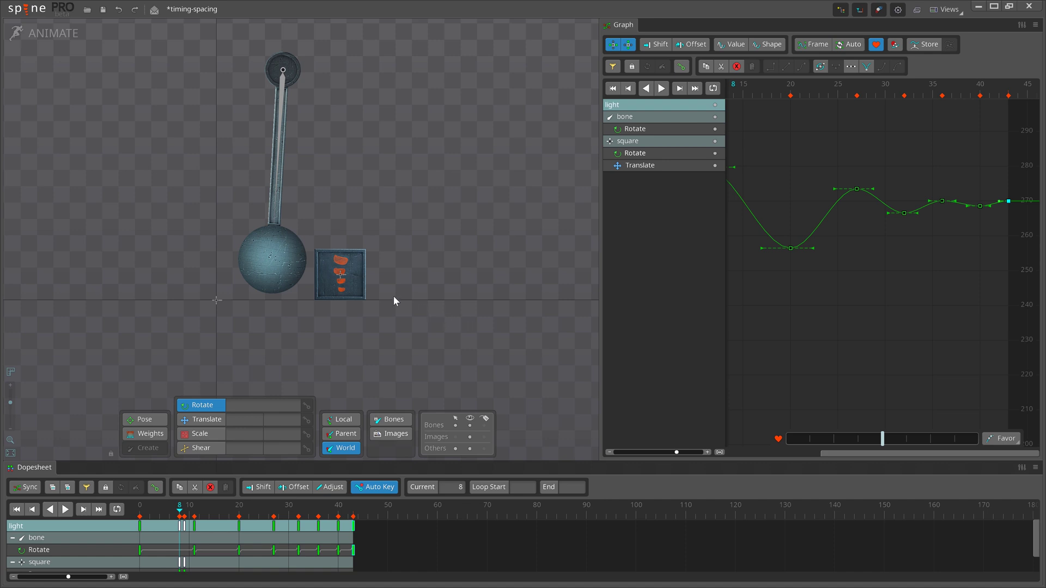
Key the square farther out and tilted at frame 16, at about X 458.5, Y 95.6 with a rotation of about 344.7 degrees.
{"action": "left_click", "coordinate": [356, 284]}
{"action": "key", "text": "Right"}
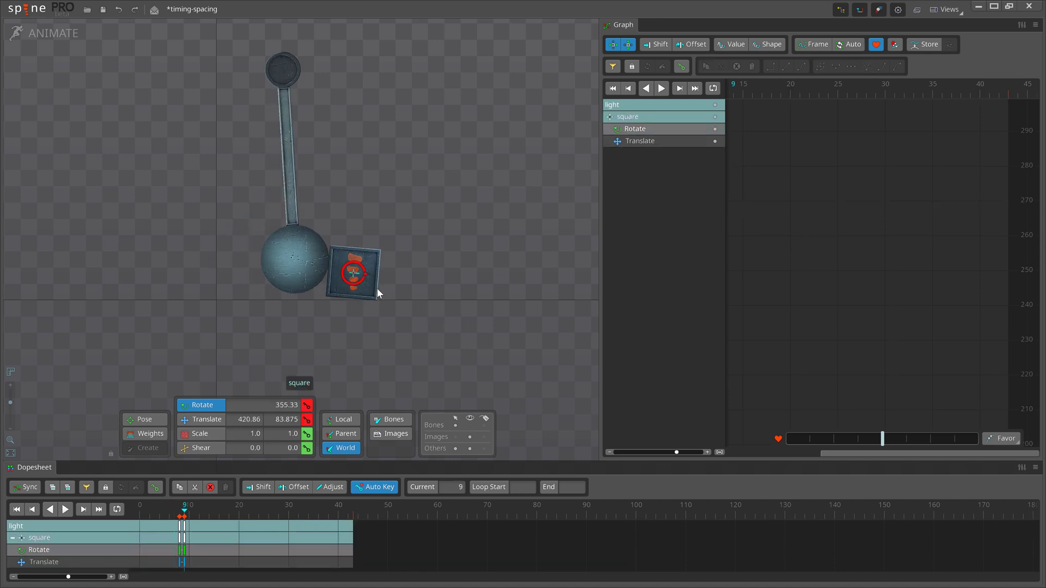
{"action": "key", "text": "Left"}
{"action": "key", "text": "Right"}
{"action": "key", "text": "Right"}
{"action": "key", "text": "Right"}
{"action": "key", "text": "Right"}
{"action": "key", "text": "Right"}
{"action": "key", "text": "Right"}
{"action": "key", "text": "Right"}
{"action": "key", "text": "Right"}
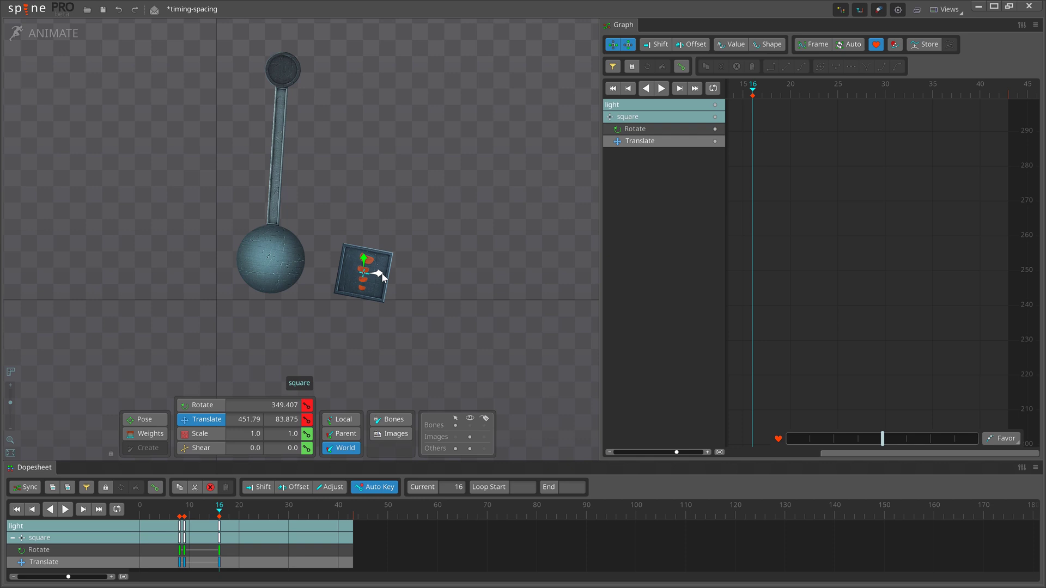
{"action": "key", "text": "Left"}
{"action": "key", "text": "Left"}
{"action": "key", "text": "Left"}
{"action": "key", "text": "Left"}
{"action": "key", "text": "Left"}
{"action": "key", "text": "Left"}
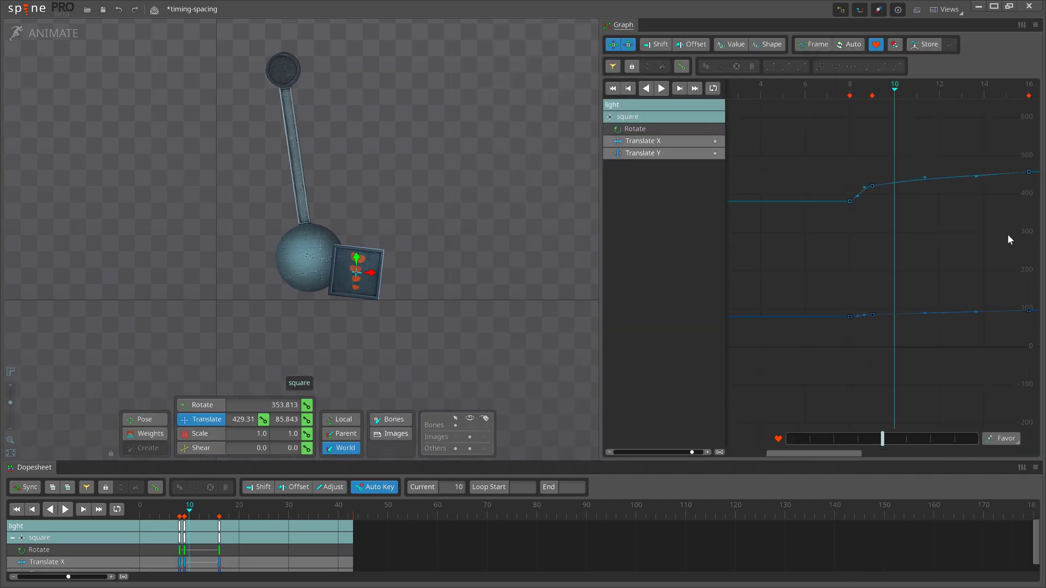
Copy the square's frame 8 rotation key to frame 20.
{"action": "key", "text": "Right"}
{"action": "key", "text": "Right"}
{"action": "key", "text": "Right"}
{"action": "key", "text": "Right"}
{"action": "key", "text": "Right"}
{"action": "key", "text": "Right"}
{"action": "key", "text": "Right"}
{"action": "key", "text": "Right"}
{"action": "key", "text": "Right"}
{"action": "key", "text": "Right"}
{"action": "left_click", "coordinate": [675, 131]}
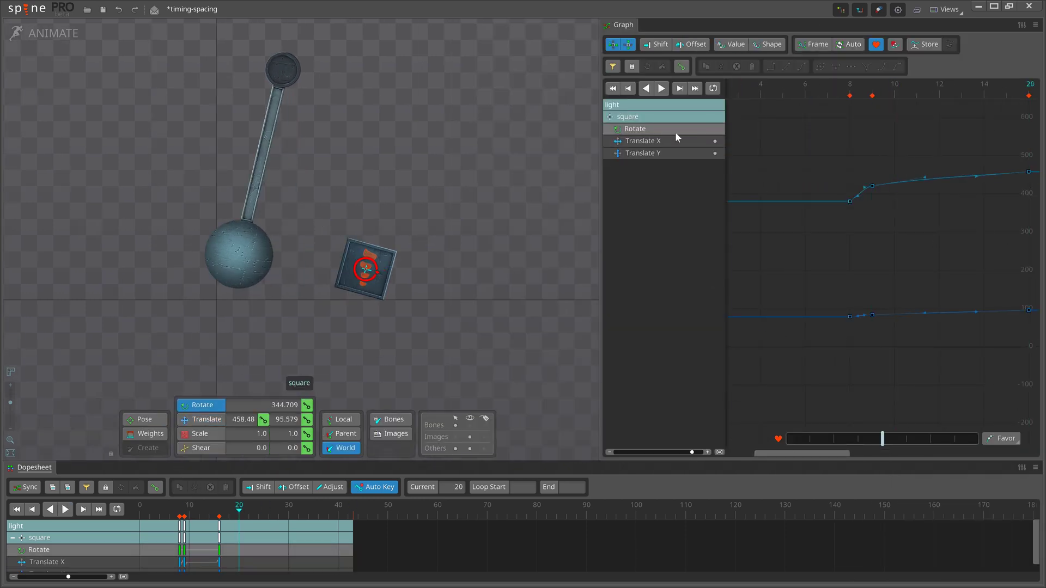
{"action": "double_click", "coordinate": [788, 194]}
{"action": "key", "text": "ctrl+c"}
{"action": "left_click", "coordinate": [238, 512]}
{"action": "key", "text": "ctrl+v"}
Copy the square's frame 8 Translate Y key to frame 20.
{"action": "left_click", "coordinate": [654, 153]}
{"action": "double_click", "coordinate": [742, 417]}
{"action": "key", "text": "ctrl+c"}
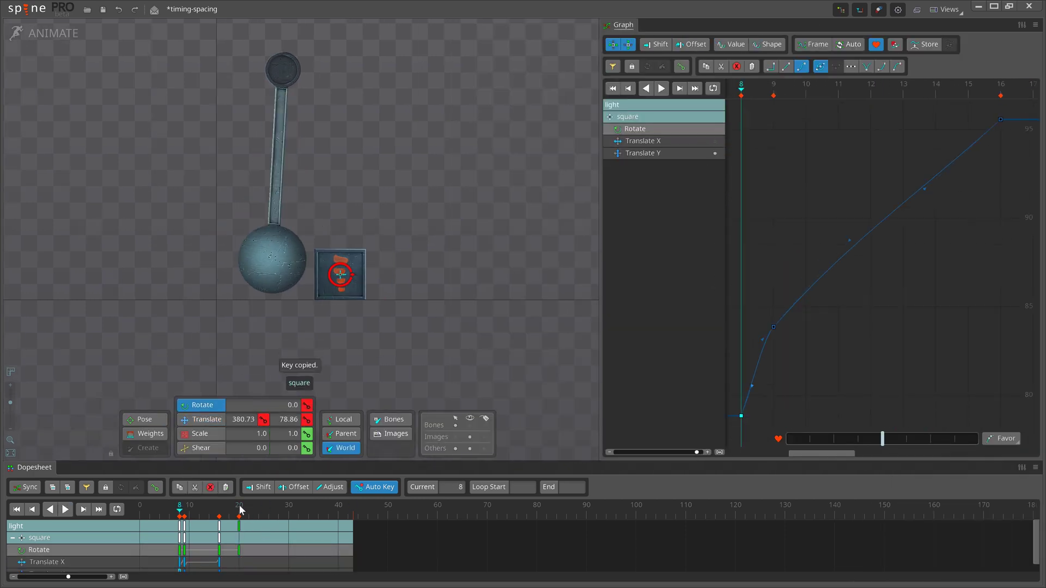
{"action": "left_click", "coordinate": [239, 511]}
{"action": "key", "text": "ctrl+v"}
Change all keys of the square's rotation to Bezier curves.
{"action": "key", "text": "Left"}
{"action": "key", "text": "Left"}
{"action": "key", "text": "Left"}
{"action": "key", "text": "Left"}
{"action": "key", "text": "Left"}
{"action": "key", "text": "Left"}
{"action": "key", "text": "Left"}
{"action": "key", "text": "Left"}
{"action": "key", "text": "Left"}
{"action": "key", "text": "Left"}
{"action": "key", "text": "Left"}
{"action": "key", "text": "Left"}
{"action": "left_click", "coordinate": [665, 129]}
{"action": "key", "text": "ctrl+a"}
{"action": "left_click", "coordinate": [801, 66]}
Shape the square's rotation curve with a steep handle into frame 20 and smoother easing from frame 9 to frame 16.
{"action": "left_click_drag", "start_coordinate": [920, 260], "coordinate": [927, 229]}
{"action": "left_click_drag", "start_coordinate": [810, 303], "coordinate": [784, 312]}
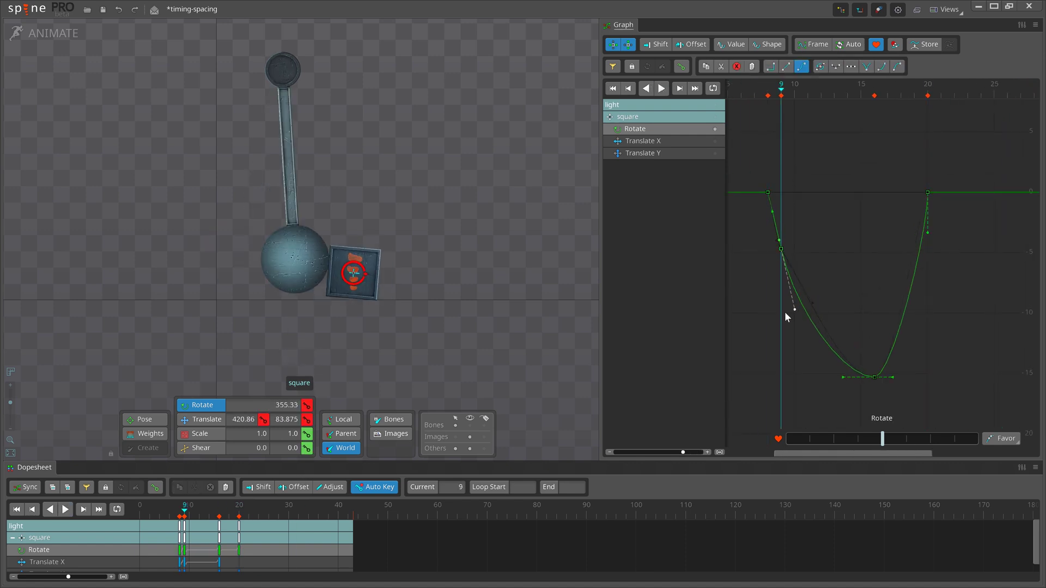
{"action": "left_click_drag", "start_coordinate": [841, 376], "coordinate": [826, 378]}
{"action": "key", "text": "Left"}
{"action": "key", "text": "Right"}
Raise the Translate X handle leaving the square's frame 9 key so its slide eases out towards frame 16.
{"action": "left_click", "coordinate": [643, 141]}
{"action": "left_click_drag", "start_coordinate": [837, 164], "coordinate": [815, 152]}
{"action": "key", "text": "Right"}
{"action": "key", "text": "Right"}
{"action": "key", "text": "Right"}
{"action": "key", "text": "Right"}
{"action": "key", "text": "Right"}
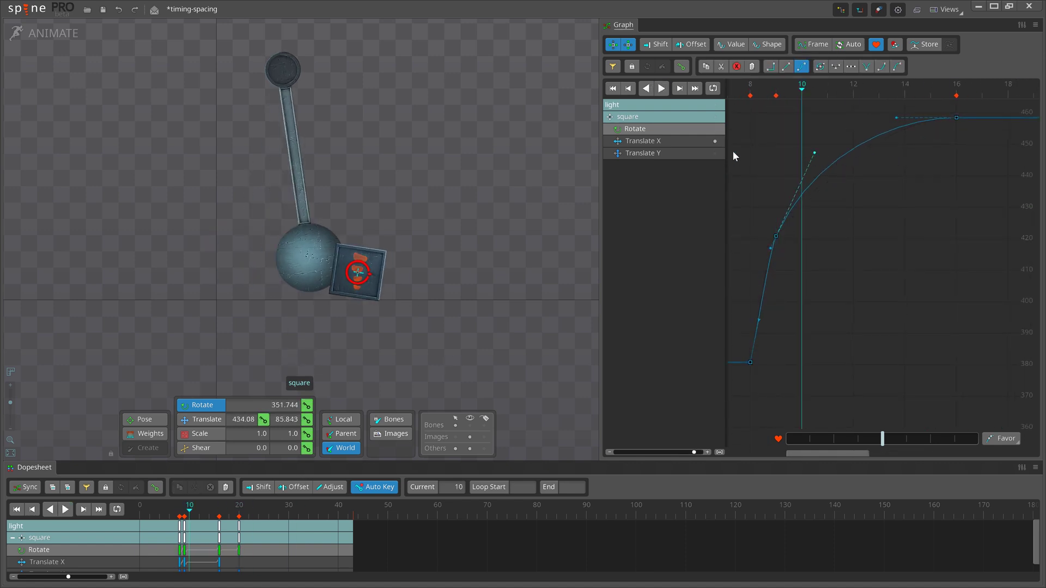
{"action": "key", "text": "Left"}
{"action": "key", "text": "Left"}
{"action": "key", "text": "Left"}
{"action": "key", "text": "Right"}
Adjust the square's Translate Y curve handle near frame 20 and check the motion frame by frame.
{"action": "scroll", "coordinate": [867, 213], "scroll_direction": "down", "scroll_amount": 3}
{"action": "left_click_drag", "start_coordinate": [926, 243], "coordinate": [926, 193]}
{"action": "key", "text": "Left"}
{"action": "key", "text": "Left"}
{"action": "key", "text": "Left"}
{"action": "key", "text": "Escape"}
Lower the pendulum's frame 11 rotation key to about 277.4 degrees and adjust the curve handle leaving its first key.
{"action": "left_click_drag", "start_coordinate": [851, 287], "coordinate": [850, 278]}
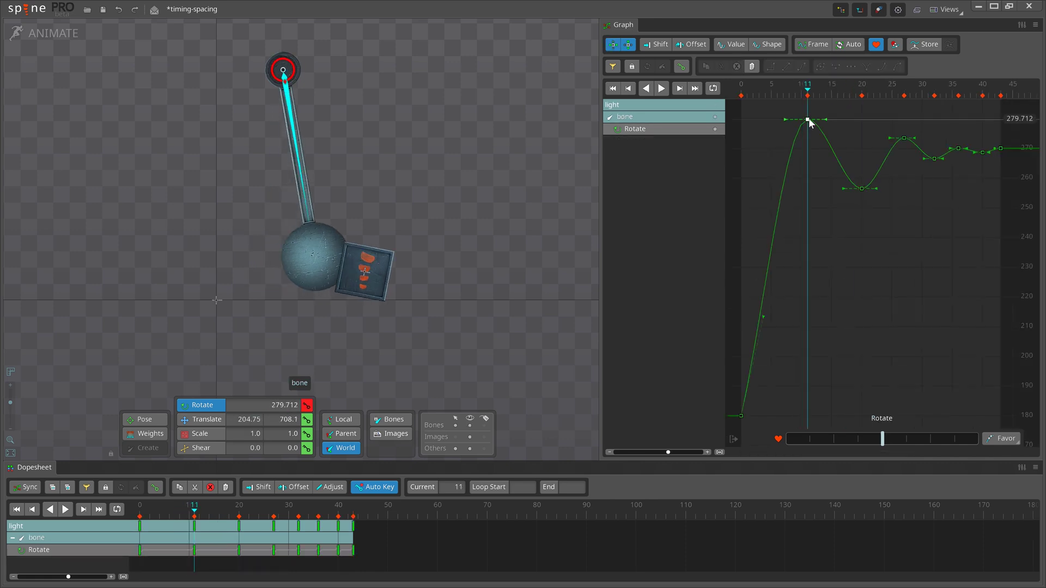
{"action": "left_click", "coordinate": [759, 320]}
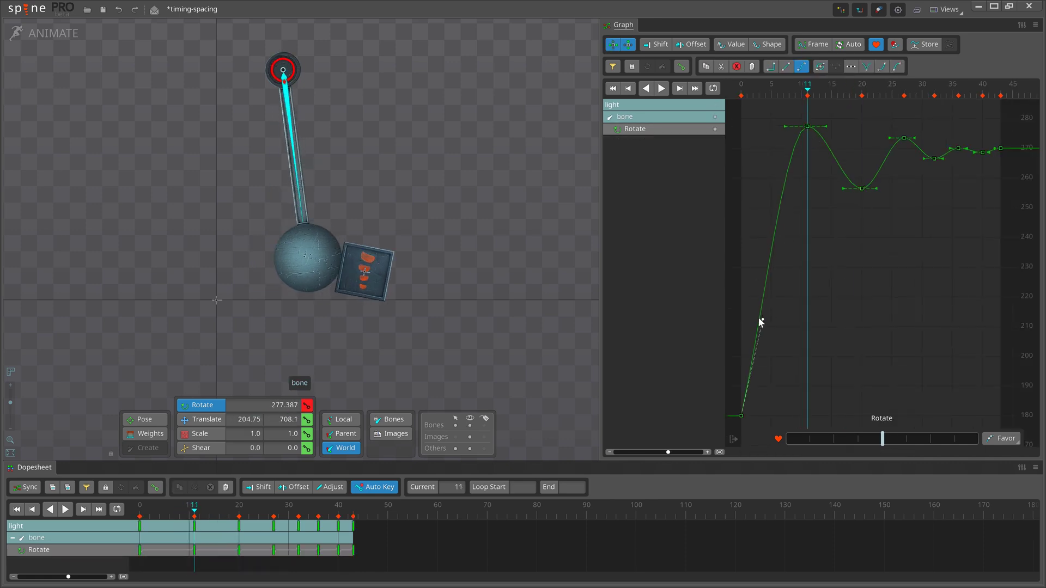
{"action": "key", "text": "Right"}
{"action": "key", "text": "Right"}
{"action": "key", "text": "Right"}
{"action": "key", "text": "Right"}
Add a pendulum rotation key at frame 9 of about 273.8 degrees and refine the curve around it up to frame 11.
{"action": "double_click", "coordinate": [796, 141]}
{"action": "left_click_drag", "start_coordinate": [795, 142], "coordinate": [796, 137]}
{"action": "left_click_drag", "start_coordinate": [777, 184], "coordinate": [781, 189]}
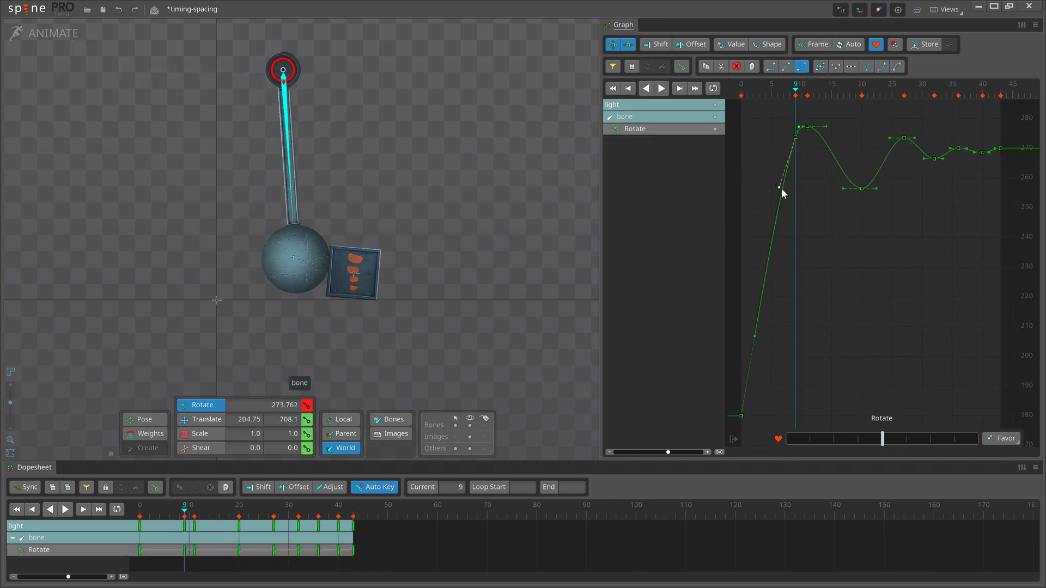
{"action": "left_click_drag", "start_coordinate": [808, 125], "coordinate": [810, 121]}
{"action": "key", "text": "Left"}
{"action": "key", "text": "Left"}
{"action": "key", "text": "Left"}
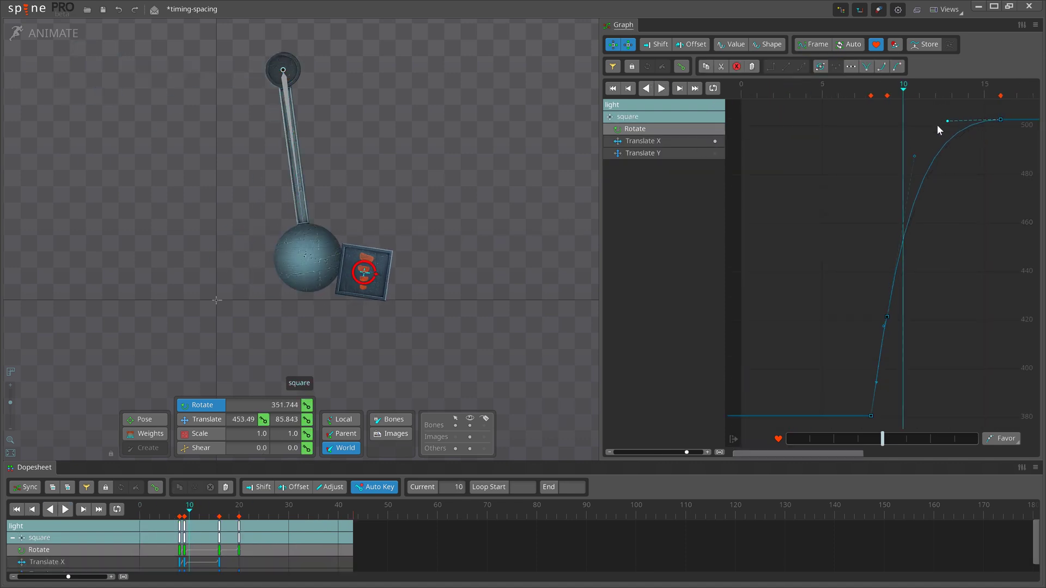
Key the square farther along at frame 10 and set its frame 9 Translate X to about 424.8.
{"action": "key", "text": "v"}
{"action": "left_click_drag", "start_coordinate": [384, 272], "coordinate": [390, 273]}
{"action": "key", "text": "Left"}
{"action": "scroll", "coordinate": [808, 212], "scroll_direction": "up", "scroll_amount": 2}
{"action": "left_click_drag", "start_coordinate": [834, 234], "coordinate": [835, 228]}
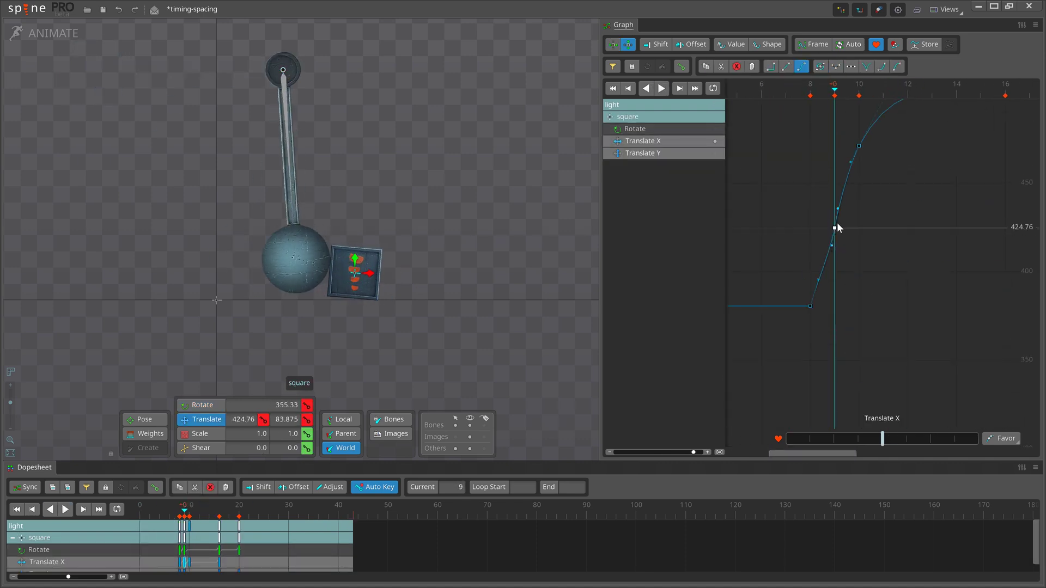
{"action": "key", "text": "Right"}
{"action": "key", "text": "Right"}
{"action": "scroll", "coordinate": [835, 294], "scroll_direction": "down", "scroll_amount": 3}
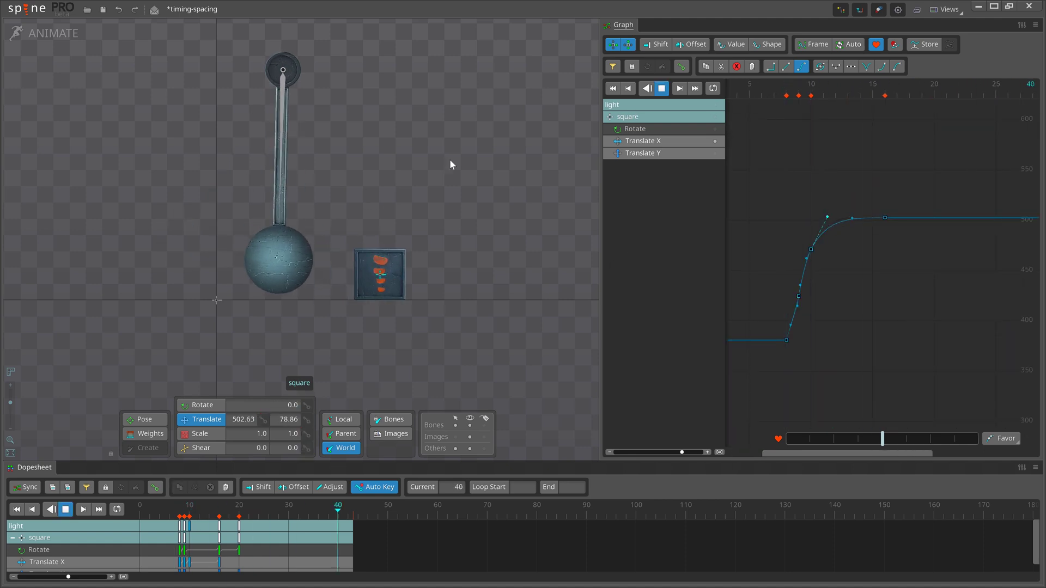
Refine the square's Translate Y curve after the hit and play the motion to check it.
{"action": "key", "text": "Left"}
{"action": "key", "text": "Left"}
{"action": "key", "text": "Right"}
{"action": "left_click", "coordinate": [643, 153]}
{"action": "key", "text": "Left"}
{"action": "mouse_move", "coordinate": [806, 294]}
{"action": "left_mouse_down"}
{"action": "mouse_move", "coordinate": [813, 306]}
{"action": "mouse_move", "coordinate": [801, 280]}
{"action": "left_mouse_up"}
{"action": "scroll", "coordinate": [810, 313], "scroll_direction": "down", "scroll_amount": 1}
{"action": "key", "text": "d"}
{"action": "left_click_drag", "start_coordinate": [929, 327], "coordinate": [943, 319]}
{"action": "left_click", "coordinate": [643, 141]}
{"action": "key", "text": "End"}
{"action": "left_click_drag", "start_coordinate": [397, 276], "coordinate": [390, 275]}
{"action": "key", "text": "ctrl+z"}
Go back to the earlier keys and play the light pendulum hitting the square.
{"action": "key", "text": "ctrl+Left"}
{"action": "key", "text": "ctrl+Left"}
{"action": "key", "text": "space"}
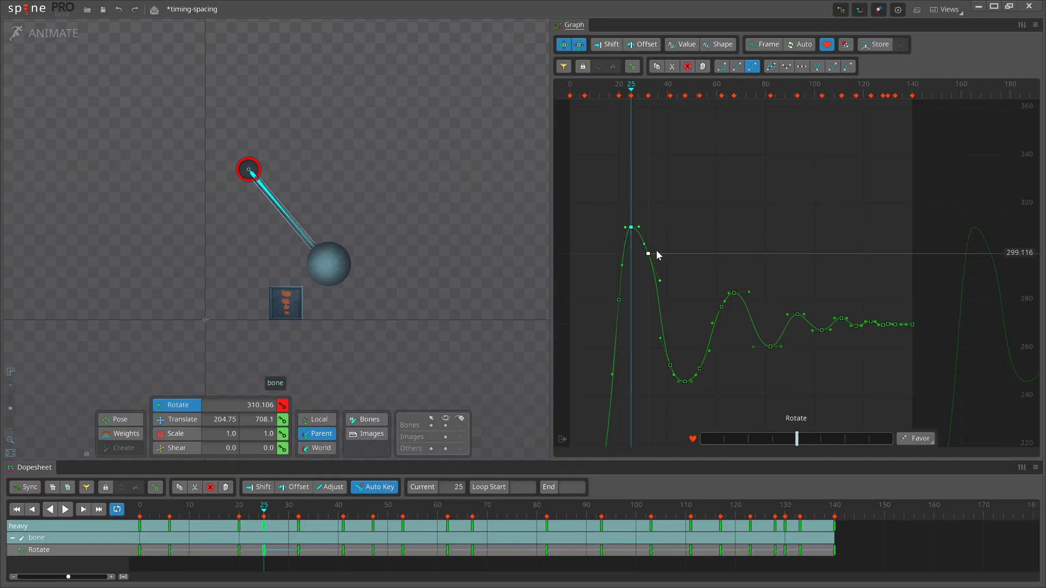
Raise the heavy pendulum's frame 32 key to about 301 degrees and deepen its frame 47 swing to about 242, lowering frames 41 and 53.
{"action": "left_click_drag", "start_coordinate": [648, 253], "coordinate": [649, 249]}
{"action": "left_click_drag", "start_coordinate": [685, 382], "coordinate": [684, 390]}
{"action": "left_click_drag", "start_coordinate": [699, 368], "coordinate": [699, 377]}
{"action": "left_click_drag", "start_coordinate": [670, 366], "coordinate": [670, 371]}
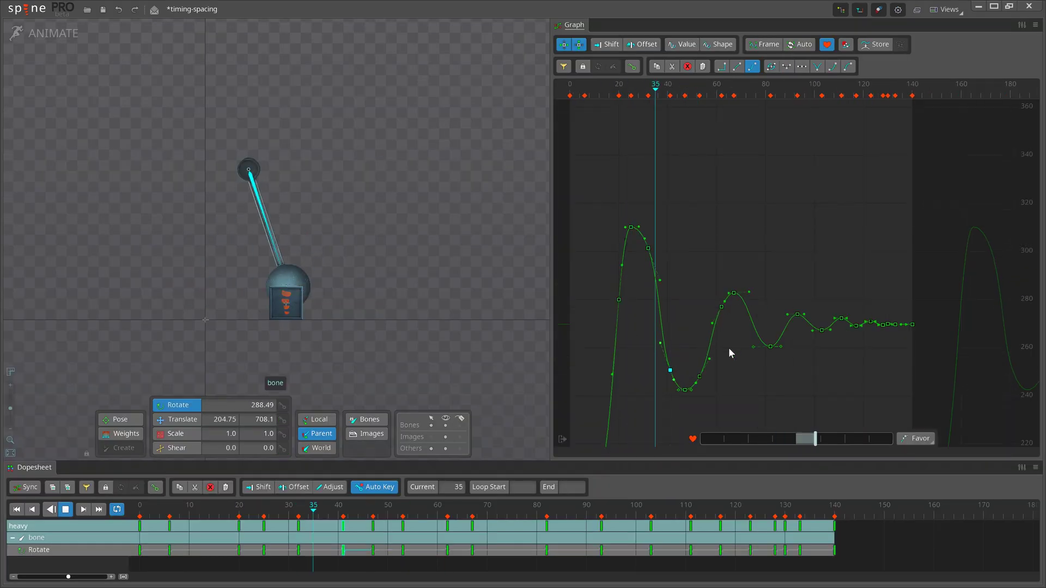
Raise the heavy pendulum's frame 67 swing to about 286 degrees along with the frame 62 key before it.
{"action": "left_click_drag", "start_coordinate": [734, 293], "coordinate": [734, 285]}
{"action": "left_click_drag", "start_coordinate": [722, 306], "coordinate": [722, 301]}
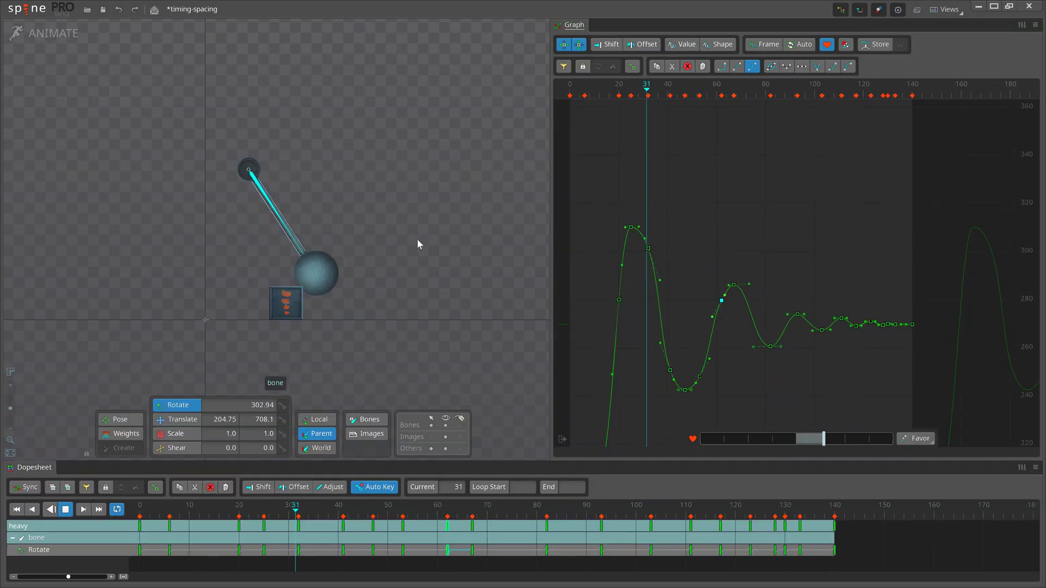
{"action": "scroll", "coordinate": [599, 330], "scroll_direction": "up", "scroll_amount": 3}
{"action": "scroll", "coordinate": [685, 338], "scroll_direction": "down", "scroll_amount": 3}
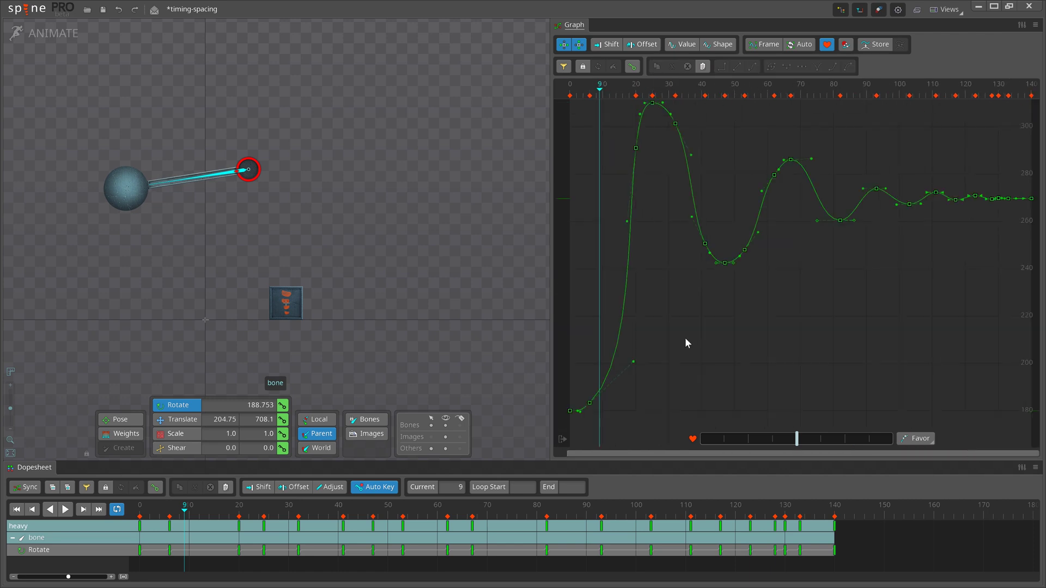
Pull in the curve handle leaving the heavy pendulum's frame 6 key and set frame 62 to about 279.6 degrees, checking playback.
{"action": "key", "text": "space"}
{"action": "left_click_drag", "start_coordinate": [626, 361], "coordinate": [619, 374]}
{"action": "key", "text": "space"}
{"action": "scroll", "coordinate": [769, 233], "scroll_direction": "up", "scroll_amount": 2}
{"action": "left_click", "coordinate": [759, 175]}
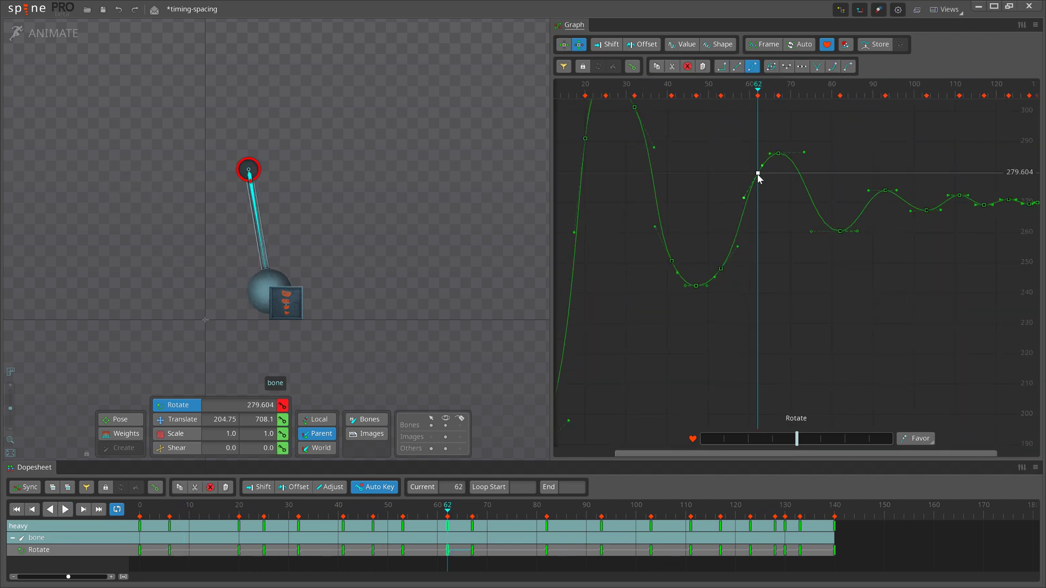
{"action": "key", "text": "space"}
{"action": "key", "text": "space"}
Refine the heavy pendulum's small settling swings near the end of the curve and play them.
{"action": "scroll", "coordinate": [822, 232], "scroll_direction": "up", "scroll_amount": 3}
{"action": "left_click_drag", "start_coordinate": [815, 261], "coordinate": [858, 275]}
{"action": "left_click", "coordinate": [917, 296]}
{"action": "scroll", "coordinate": [612, 221], "scroll_direction": "down", "scroll_amount": 3}
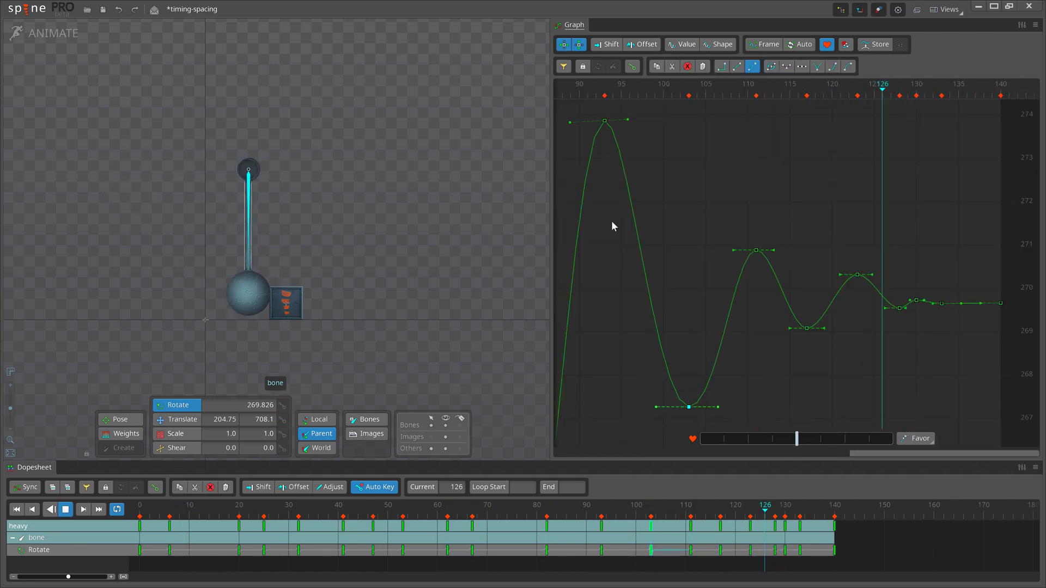
{"action": "key", "text": "space"}
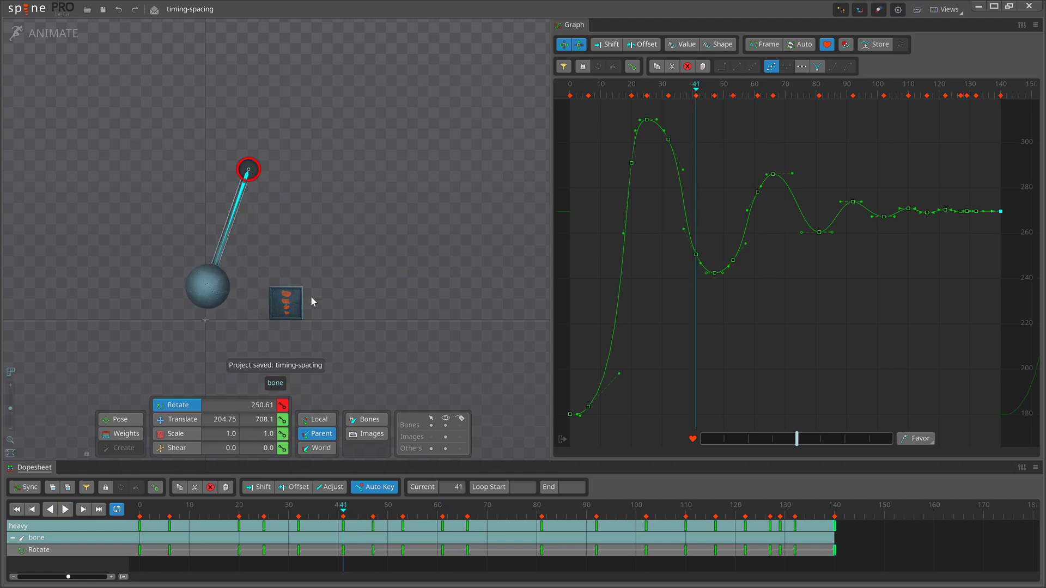
Key the square's translation and rotation for the heavy pendulum's hit at frames 18 and 19.
{"action": "left_click", "coordinate": [302, 306]}
{"action": "key", "text": "v"}
{"action": "key", "text": "c"}
{"action": "key", "text": "v"}
{"action": "left_click_drag", "start_coordinate": [302, 305], "coordinate": [434, 305]}
{"action": "left_click", "coordinate": [239, 518]}
{"action": "key", "text": "c"}
{"action": "key", "text": "v"}
Key the square's flight at frames 26 and 34, ending at about X 1074.7, Y 105.1 rotated -34.4 degrees, and open the ghosting settings.
{"action": "left_click", "coordinate": [268, 512]}
{"action": "key", "text": "c"}
{"action": "left_click", "coordinate": [309, 512]}
{"action": "left_click", "coordinate": [878, 9]}
{"action": "key", "text": "v"}
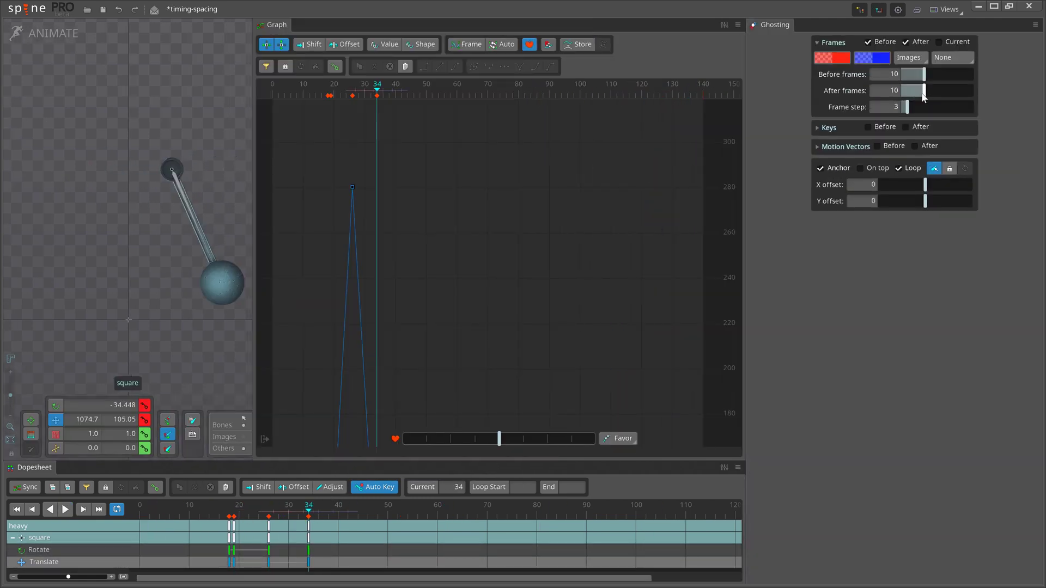